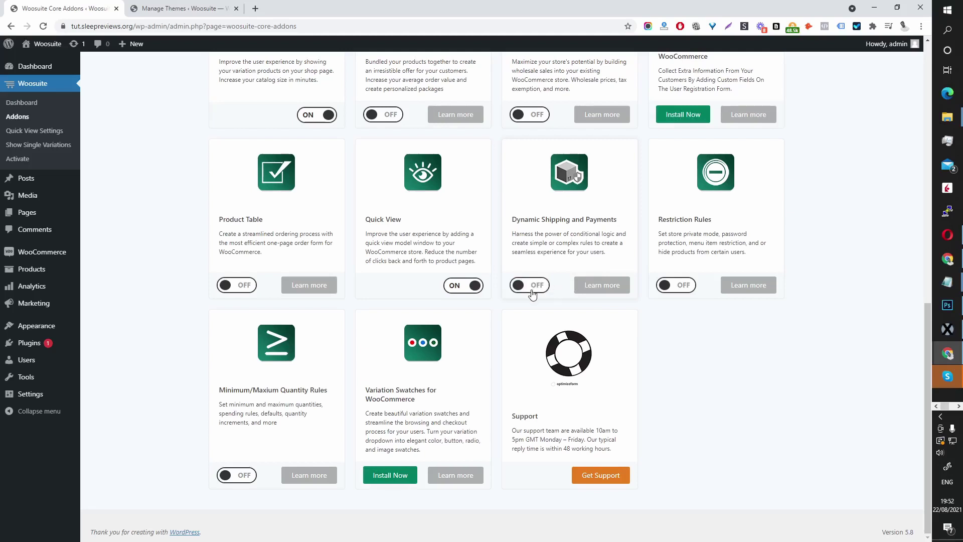
# - Enable the Dynamic Shipping and Payments addon and open its management page
pyautogui.click(533, 288)
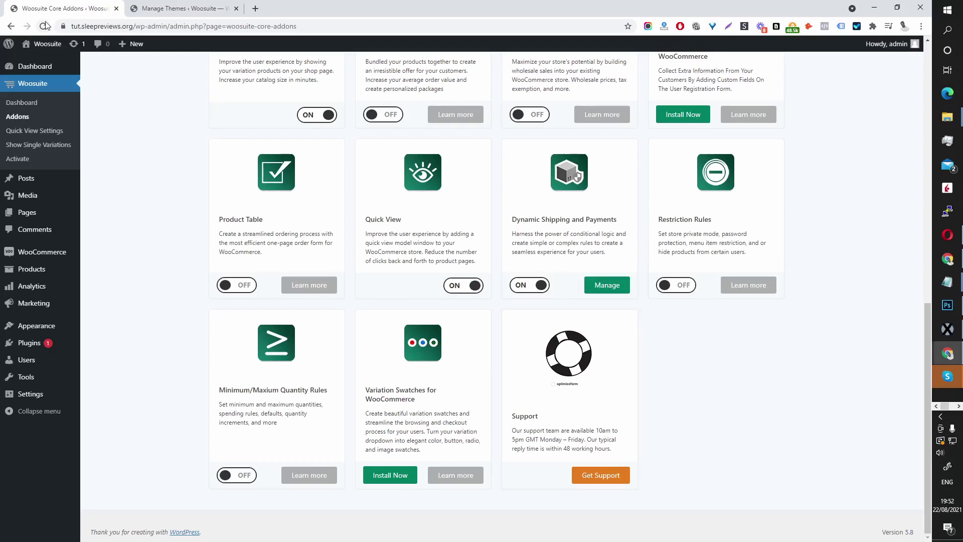
pyautogui.click(602, 292)
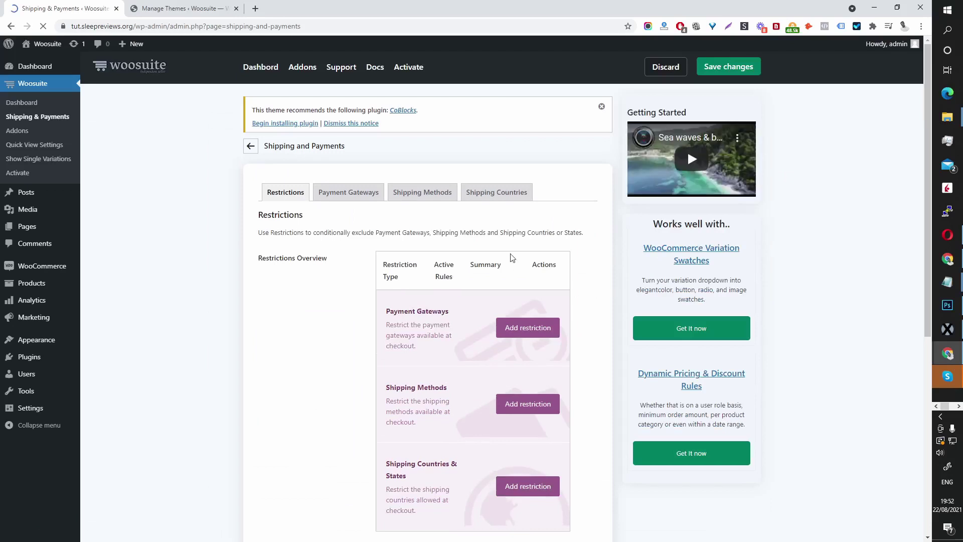
pyautogui.click(601, 106)
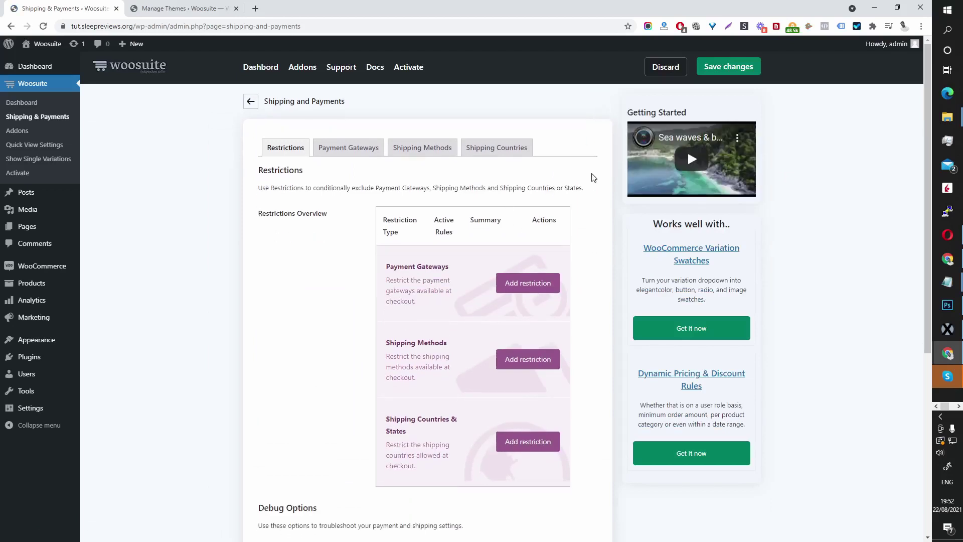
pyautogui.scroll(-1, 596, 185)
pyautogui.scroll(-2, 597, 185)
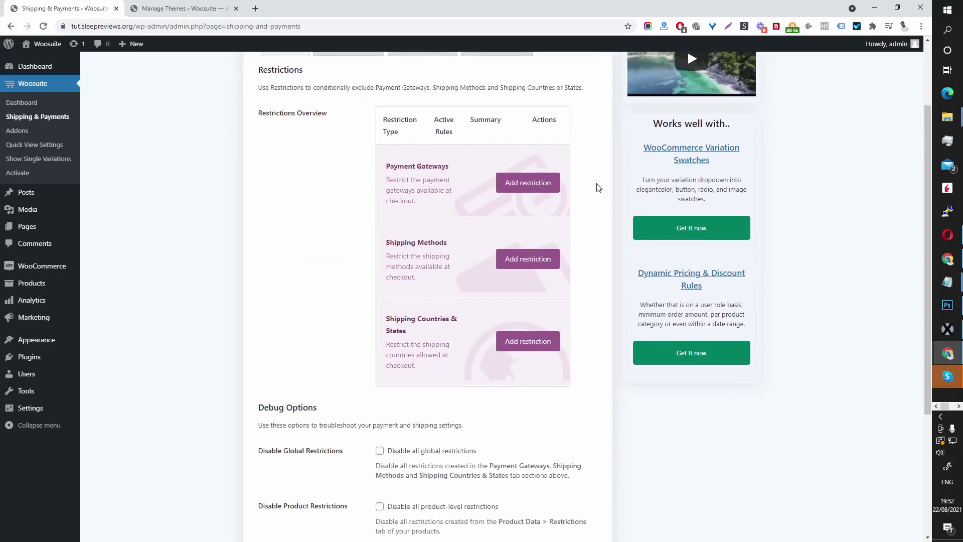
pyautogui.scroll(2, 578, 197)
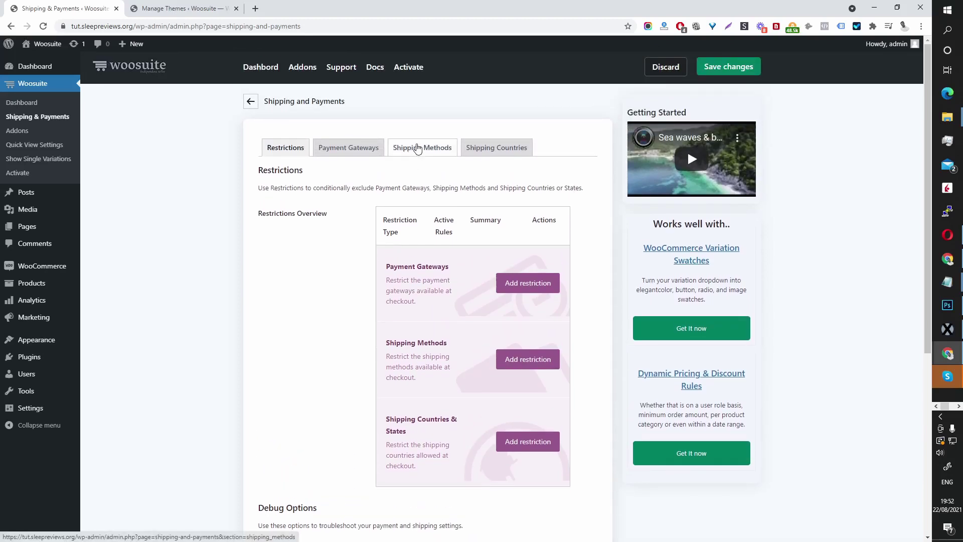
# - Add a shipping methods restriction with the short description "Disable wholesale shipping for retail customers"
pyautogui.click(420, 150)
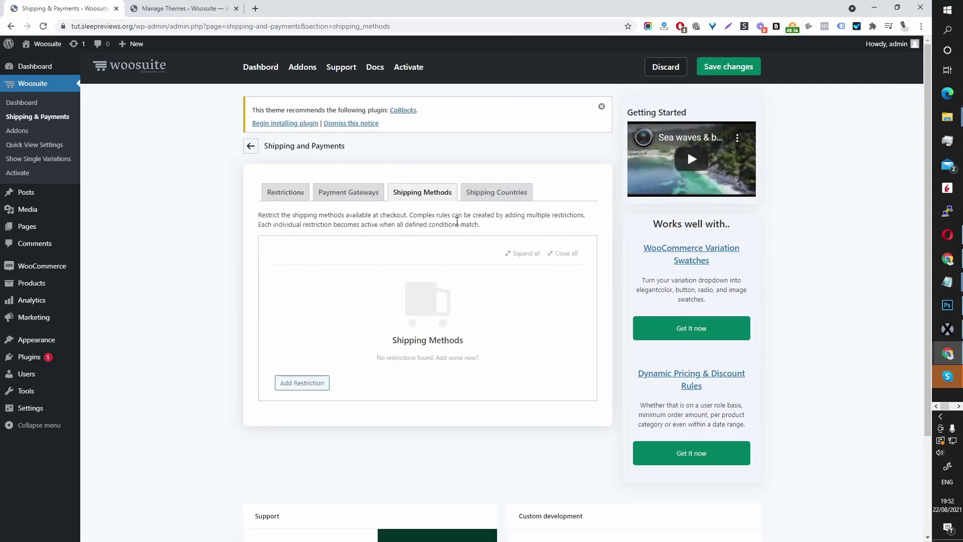
pyautogui.scroll(-1, 408, 221)
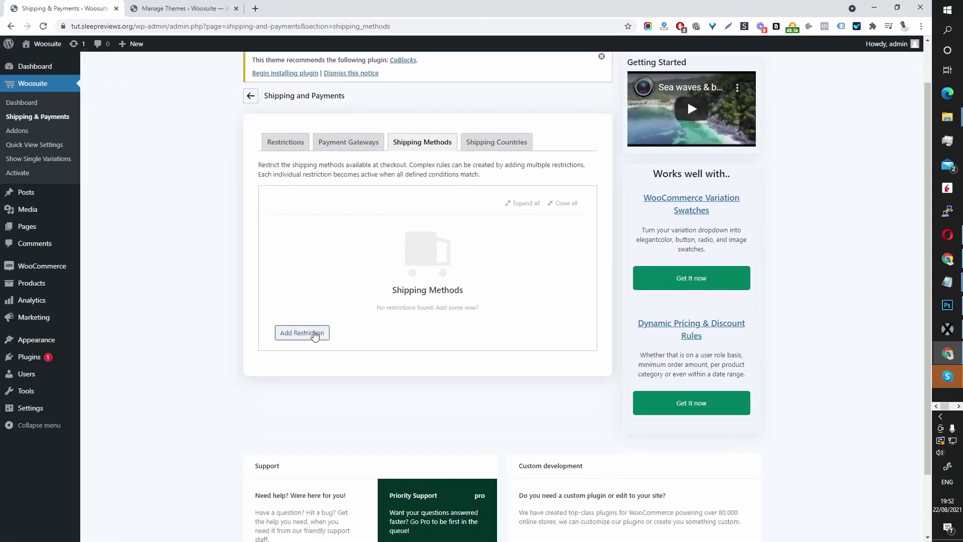
pyautogui.click(303, 332)
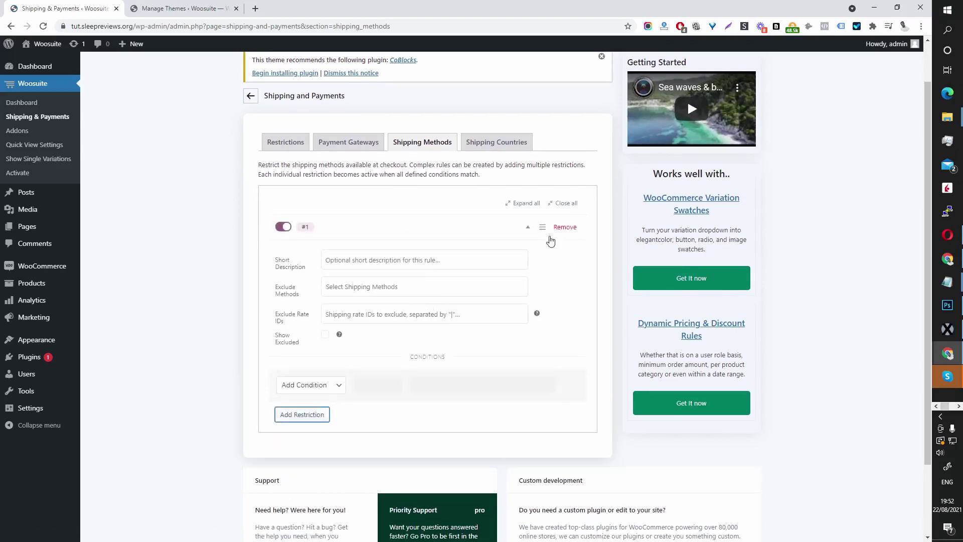
pyautogui.scroll(-2, 551, 241)
pyautogui.click(424, 179)
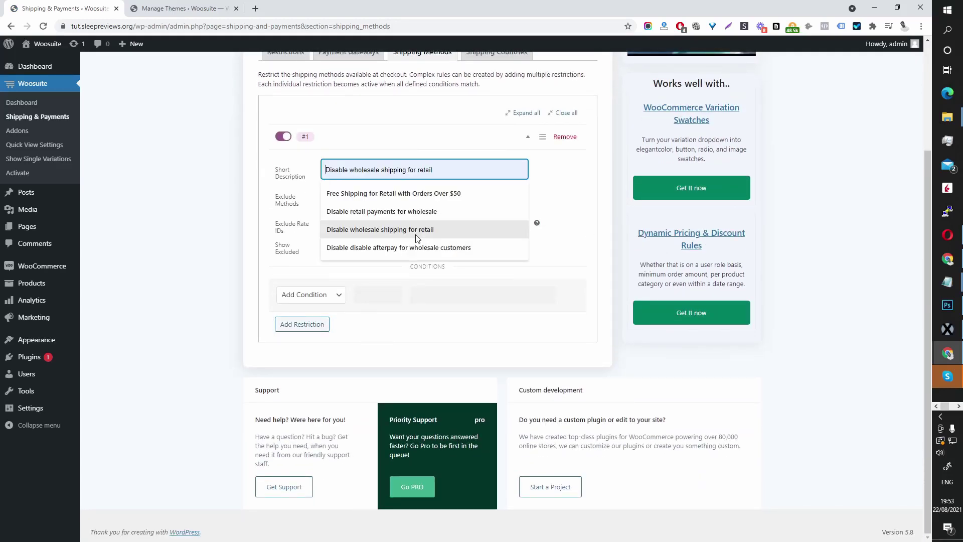
pyautogui.click(416, 235)
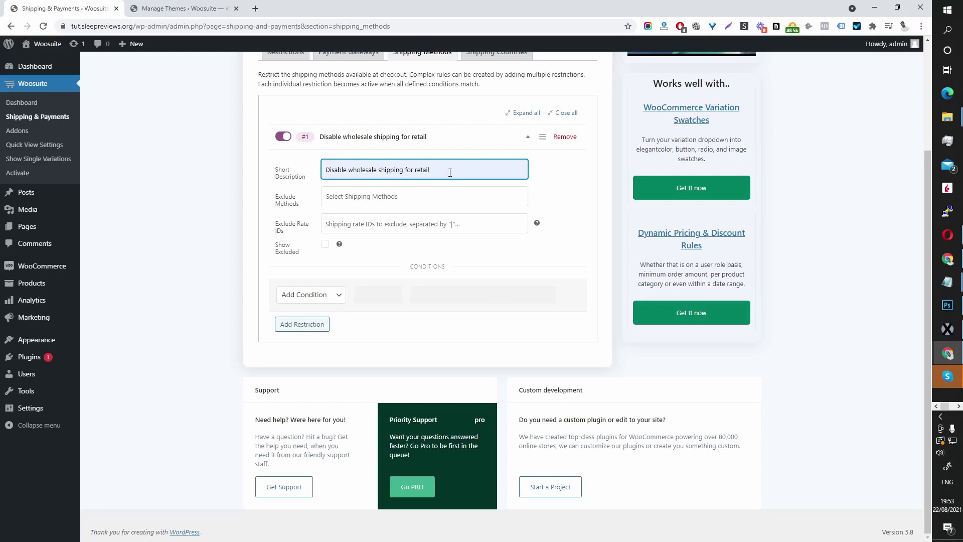
pyautogui.write('customers')
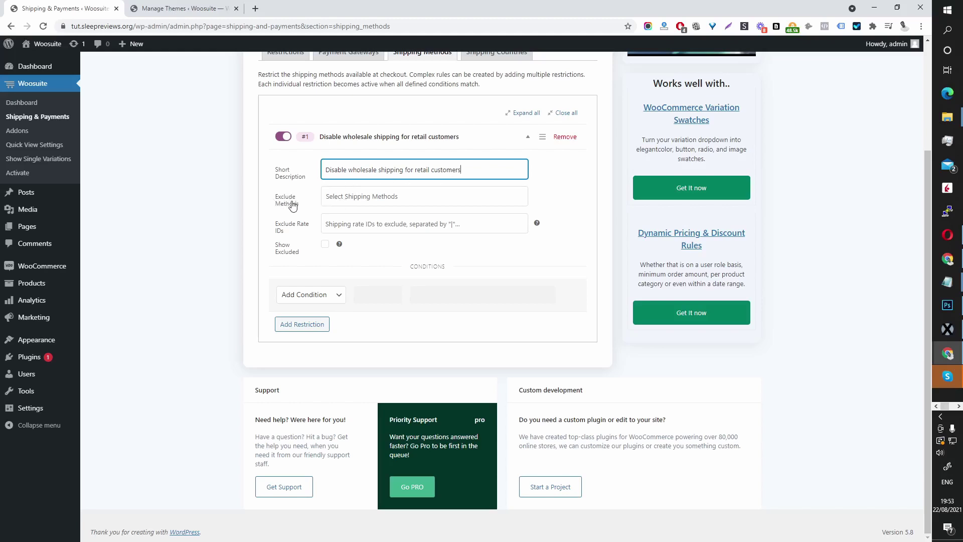
# - Set the restriction to exclude All "Local pickup" Method Instances
pyautogui.click(359, 196)
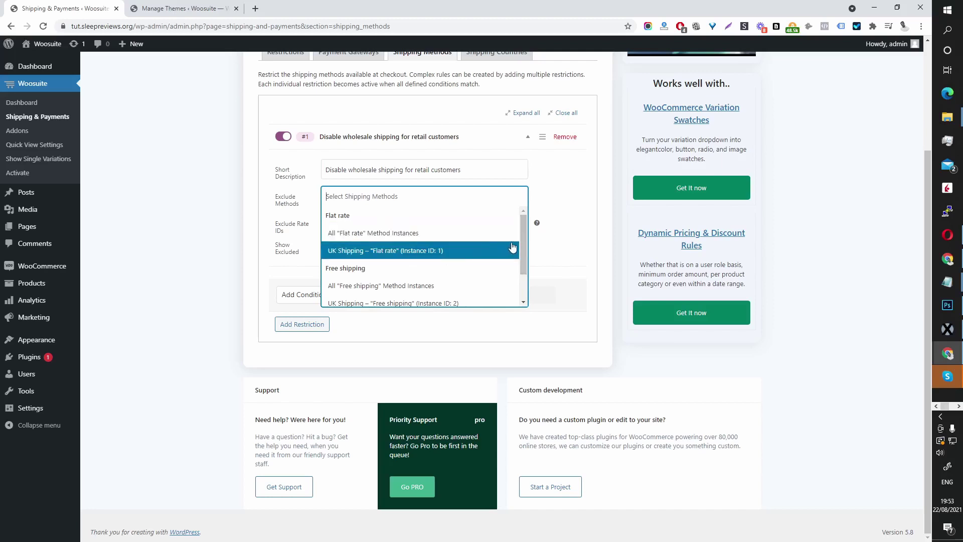
pyautogui.moveTo(525, 248); pyautogui.dragTo(519, 273)
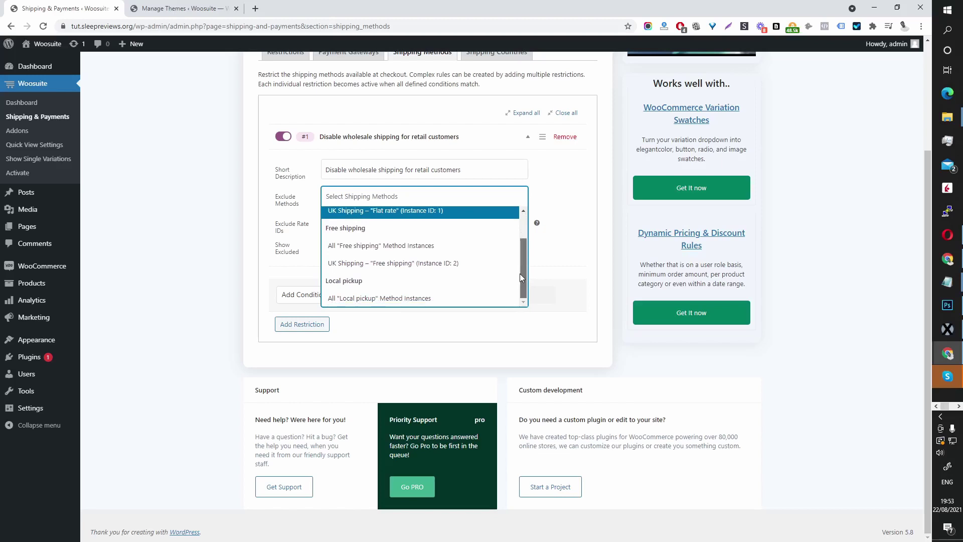
pyautogui.click(382, 300)
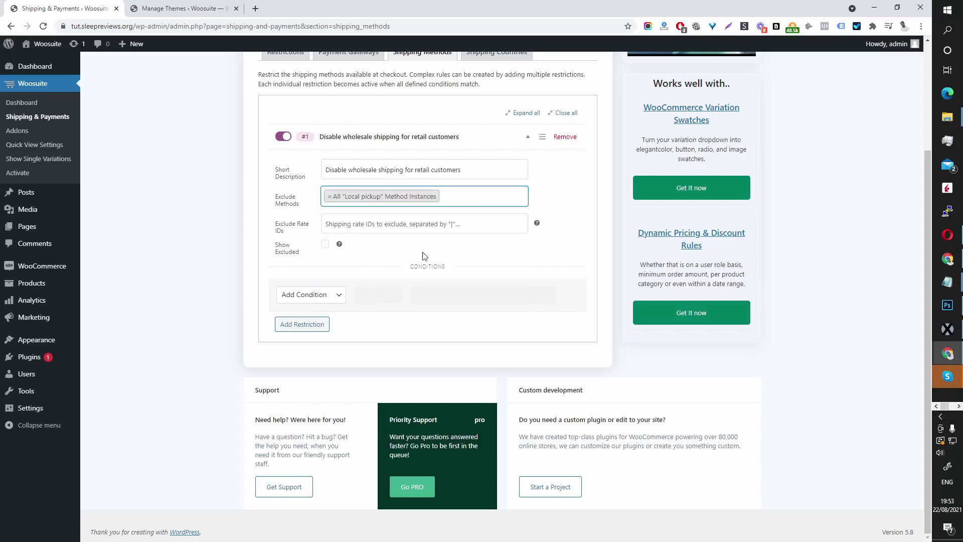
# - Add a condition to the restriction requiring that the Customer Role is Customer
pyautogui.click(325, 300)
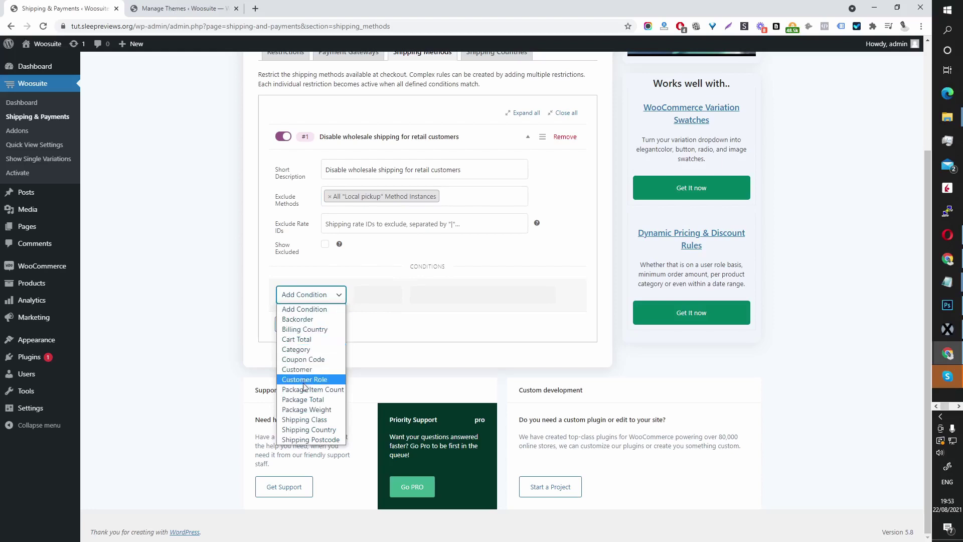
pyautogui.click(323, 379)
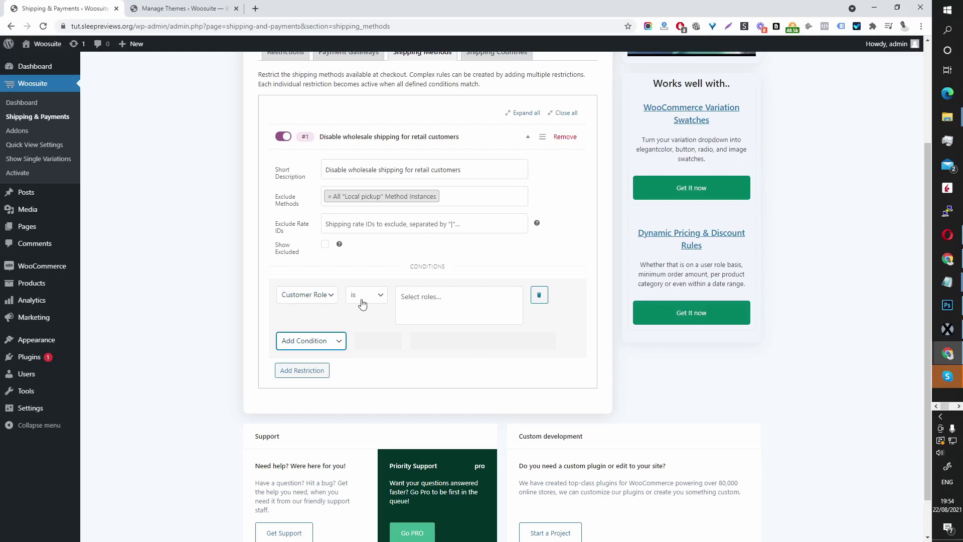
pyautogui.click(439, 305)
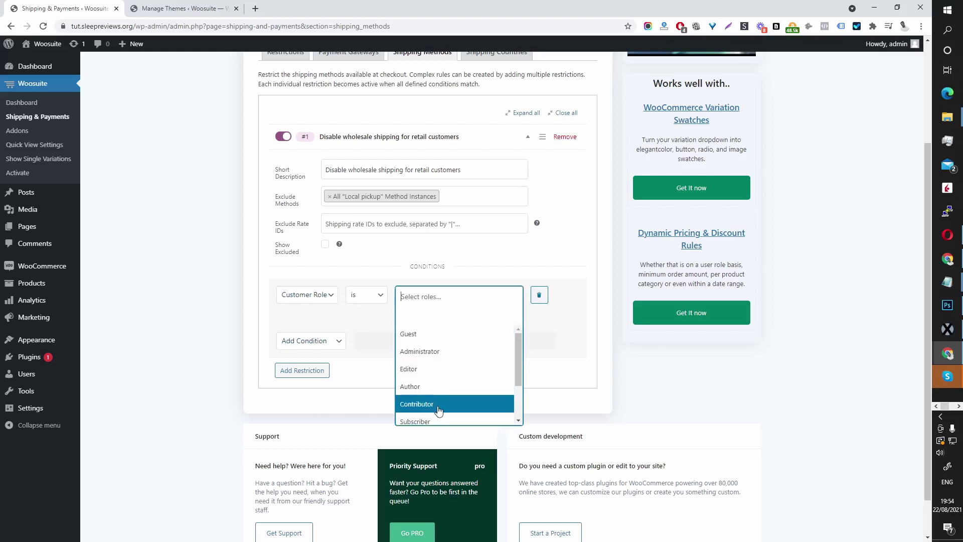
pyautogui.scroll(-2, 439, 401)
pyautogui.click(434, 389)
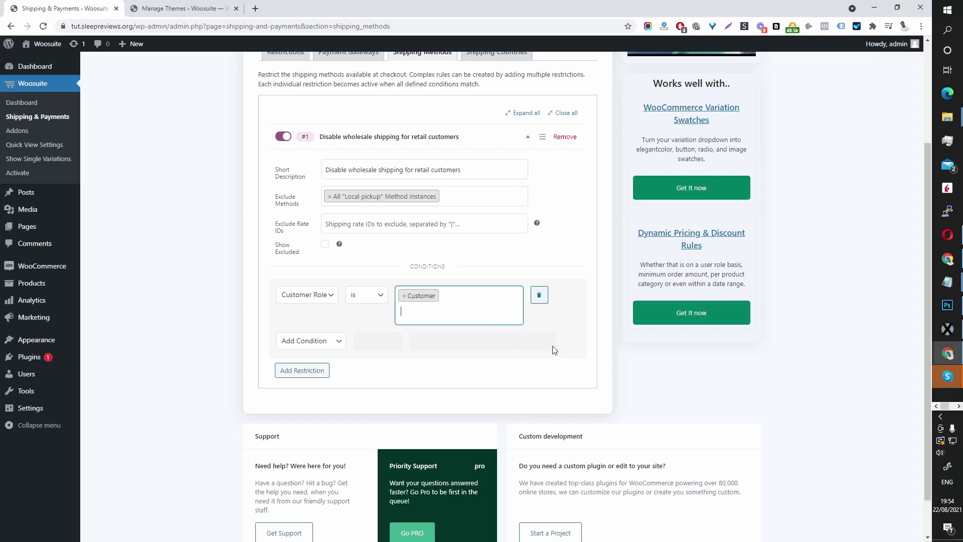
pyautogui.click(565, 347)
# - Open the storefront in a separate browser tab and view the full cart
pyautogui.scroll(2, 417, 258)
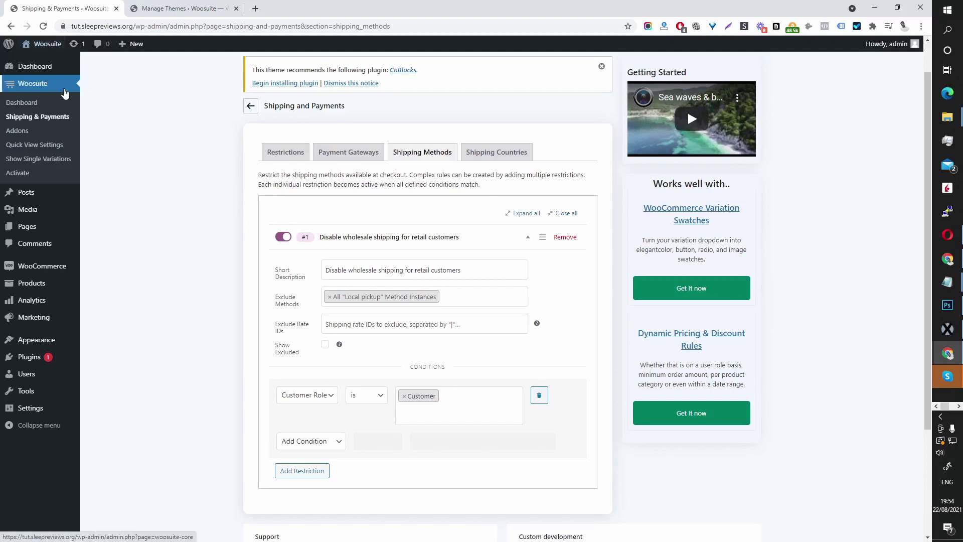
pyautogui.moveTo(47, 50)
pyautogui.middleClick(50, 75)
pyautogui.click(191, 10)
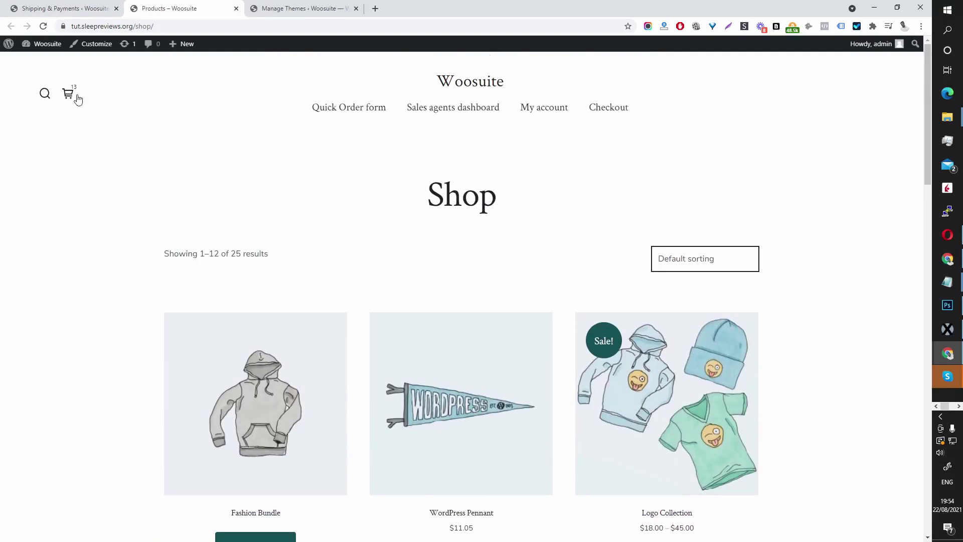
pyautogui.click(71, 94)
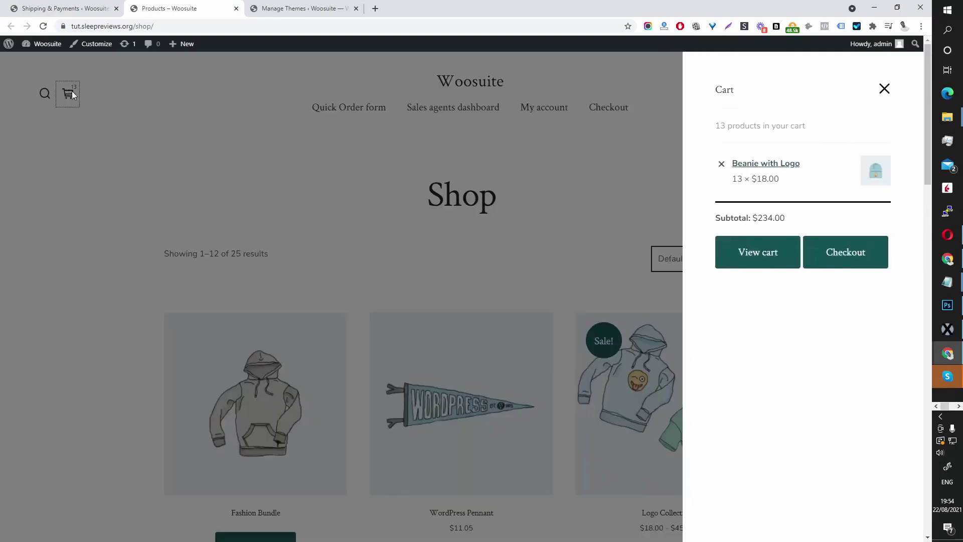
pyautogui.click(766, 261)
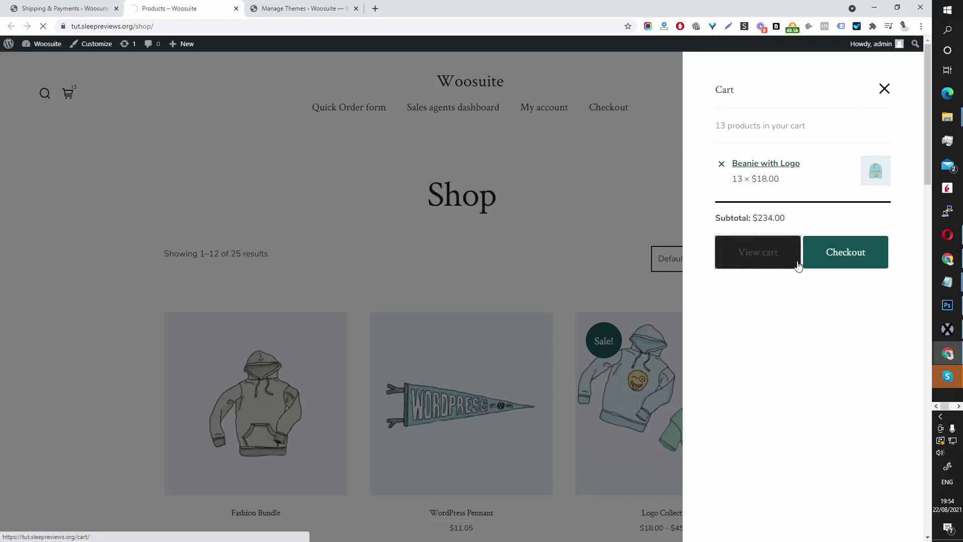
# - Proceed to checkout and set the billing country to United Kingdom (UK)
pyautogui.scroll(-4, 769, 263)
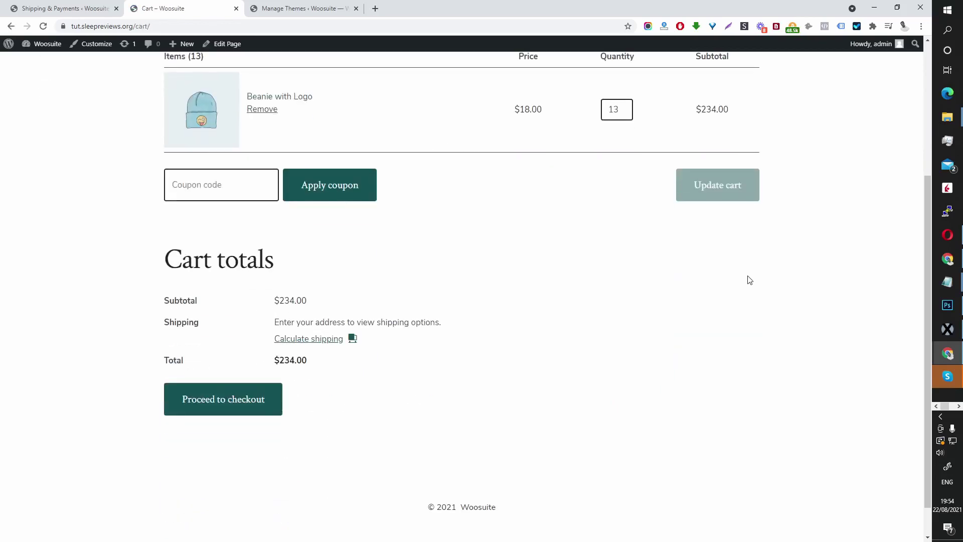
pyautogui.scroll(-1, 737, 276)
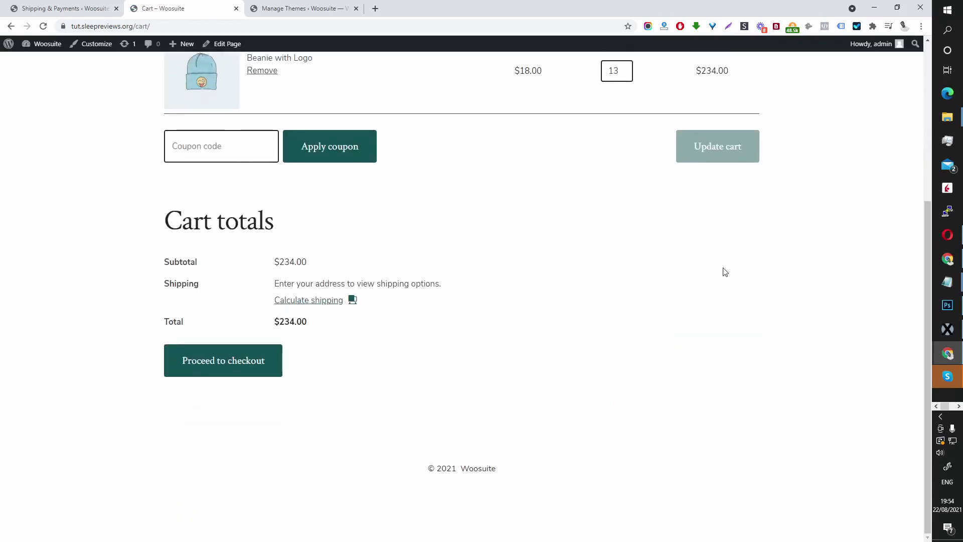
pyautogui.click(251, 361)
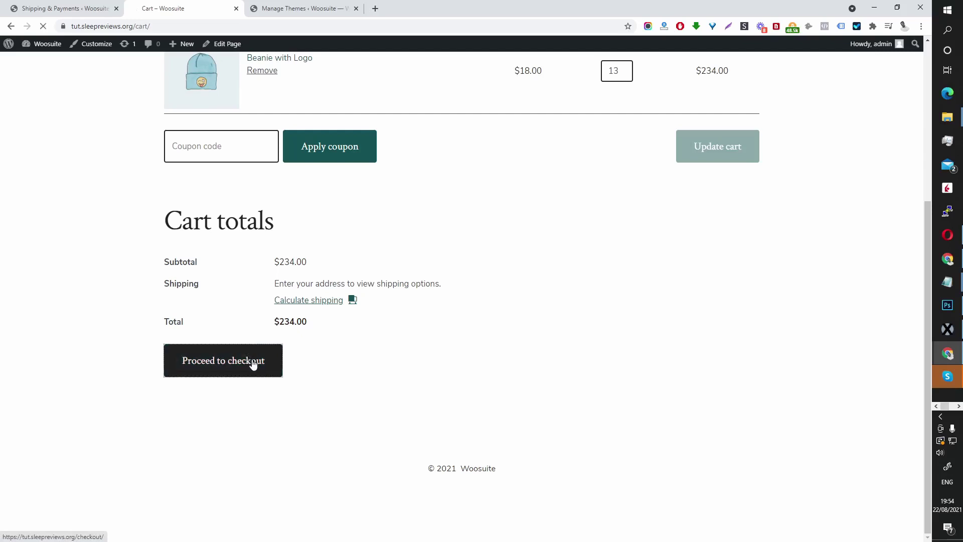
pyautogui.click(357, 318)
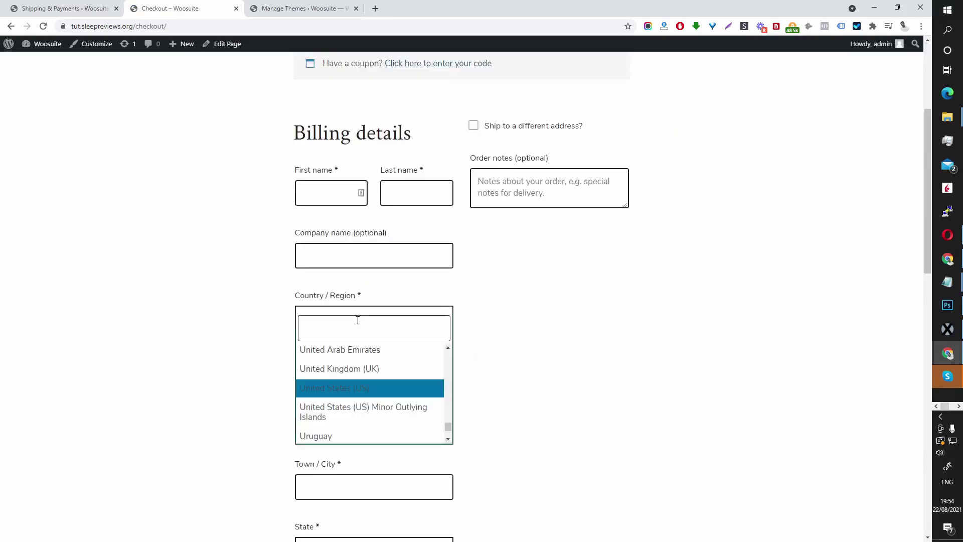
pyautogui.click(358, 369)
# - Check the shipping options in the checkout order summary, comparing Free shipping with Flat rate
pyautogui.scroll(-14, 595, 323)
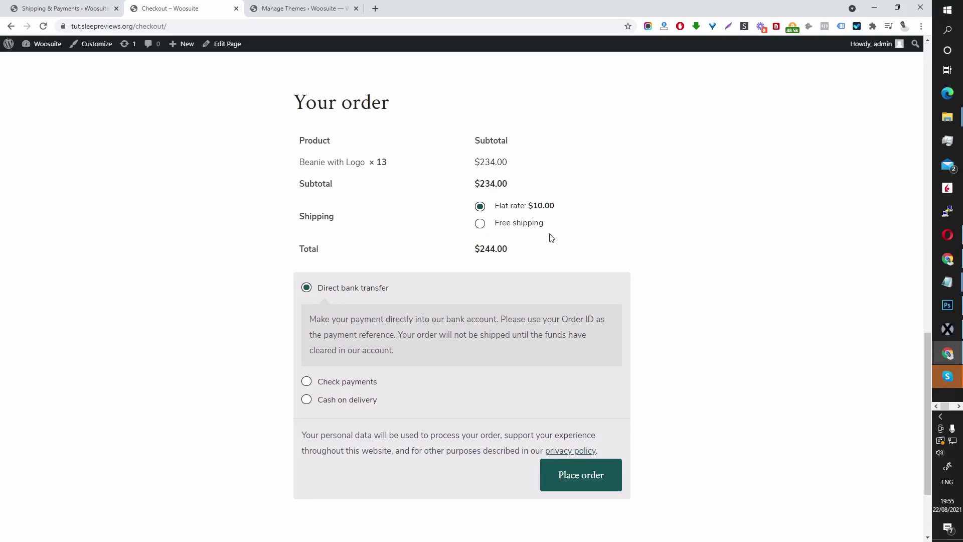
pyautogui.click(503, 222)
pyautogui.click(517, 207)
# - Replace the restriction's Local pickup exclusion with All "Free shipping" Method Instances and UK Shipping – "Free shipping" (Instance ID: 2)
pyautogui.hotkey('ctrl', 'shift', 'Tab')
pyautogui.scroll(-2, 532, 266)
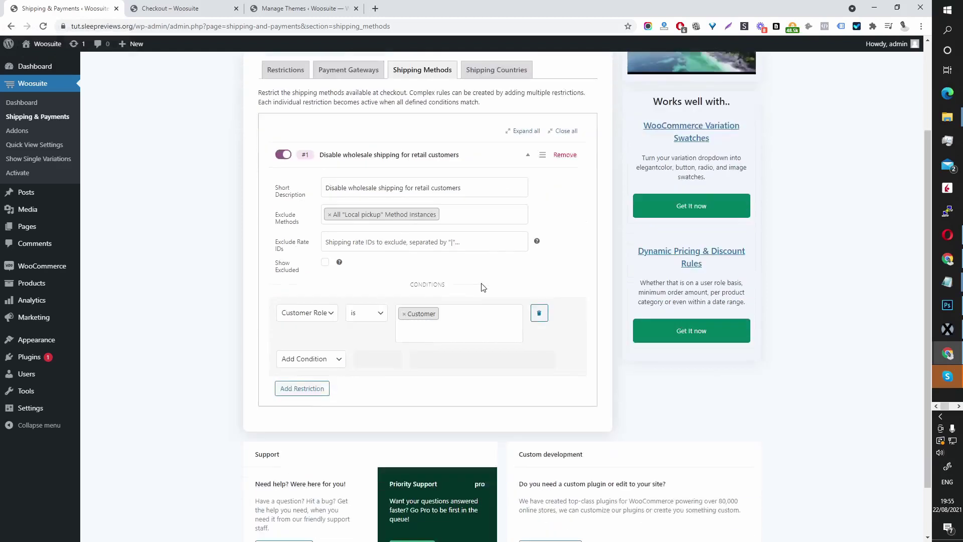
pyautogui.click(329, 196)
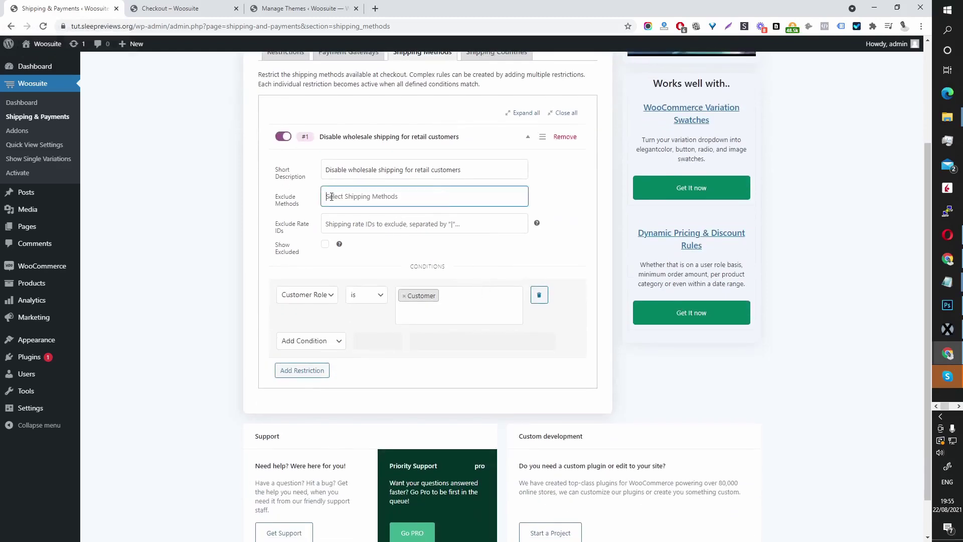
pyautogui.click(360, 200)
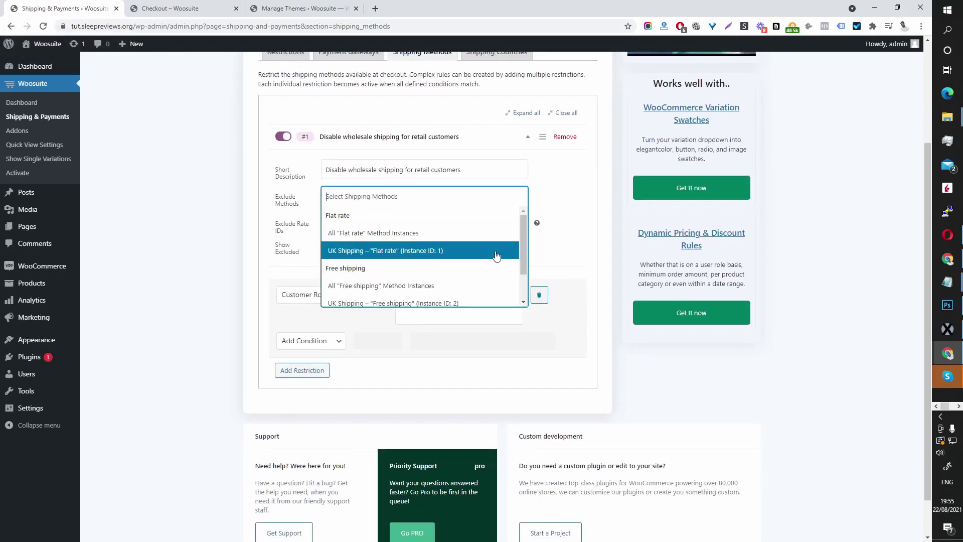
pyautogui.moveTo(520, 245); pyautogui.dragTo(523, 272)
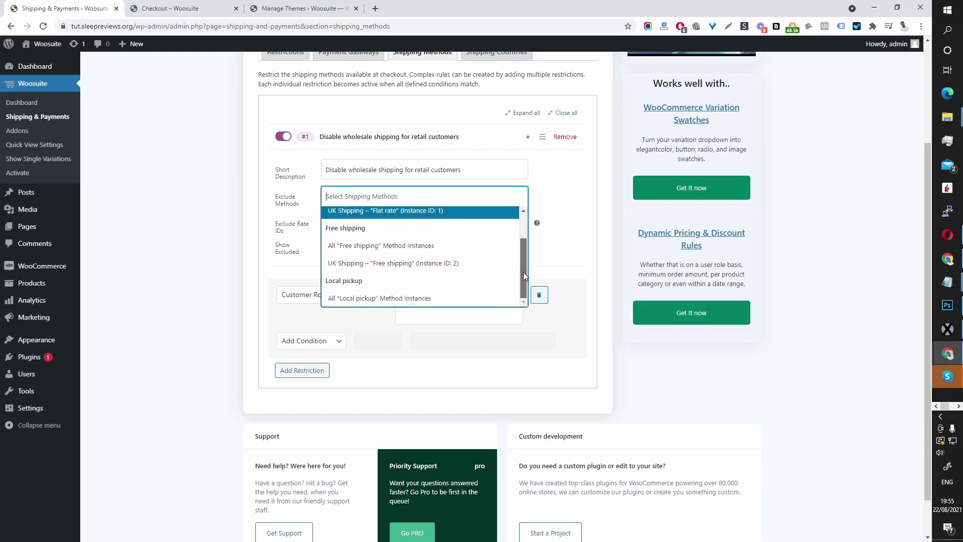
pyautogui.click(407, 254)
pyautogui.click(428, 215)
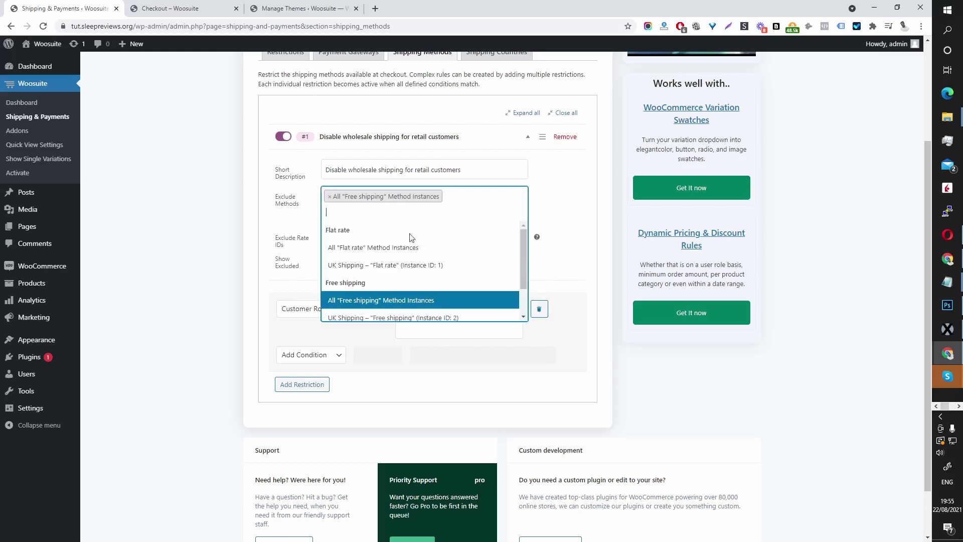
pyautogui.click(369, 318)
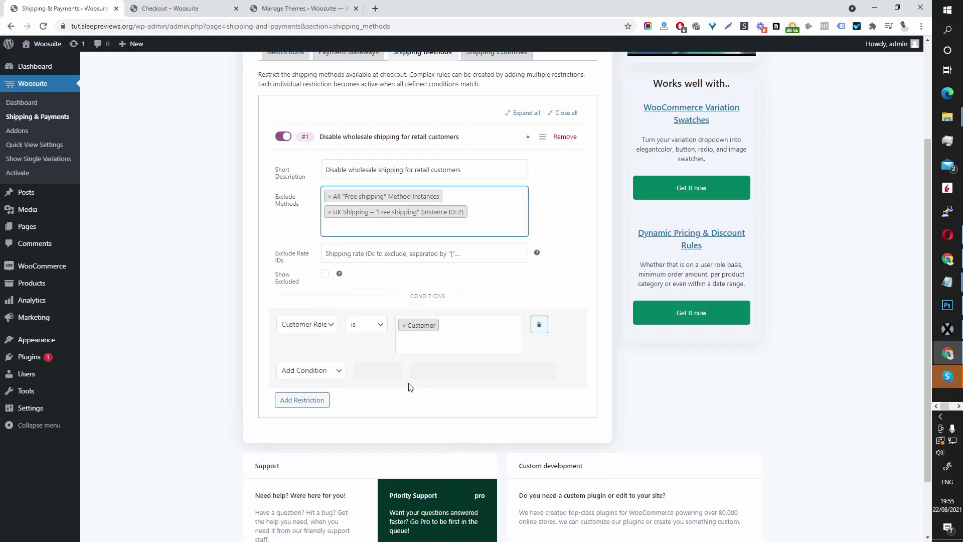
pyautogui.scroll(1, 592, 376)
pyautogui.scroll(-1, 592, 376)
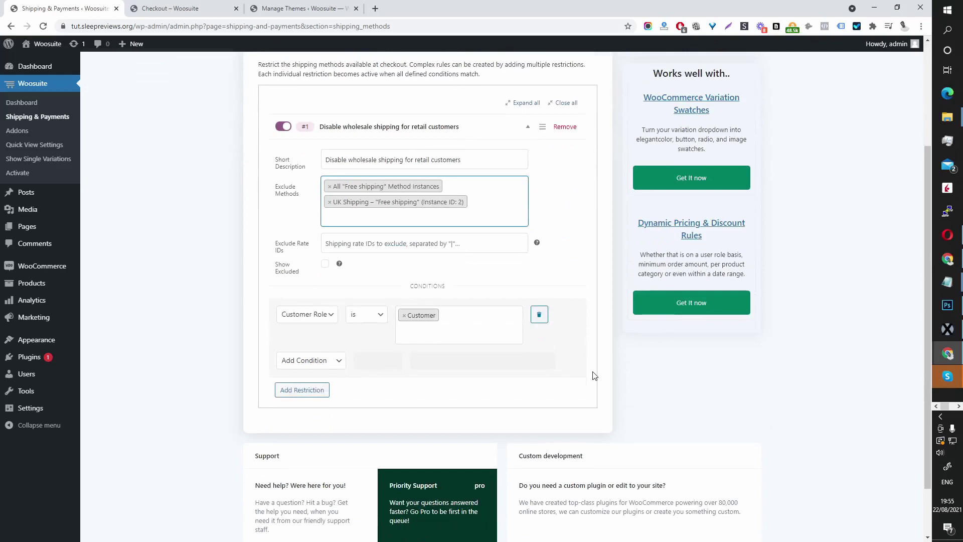
# - Add Administrator to the roles in the restriction's Customer Role condition and save the changes
pyautogui.click(462, 327)
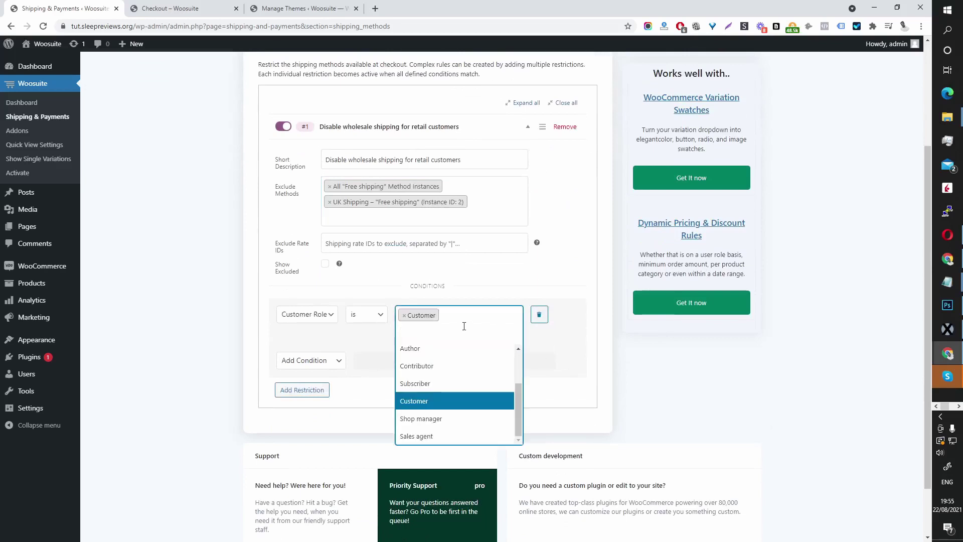
pyautogui.scroll(2, 459, 408)
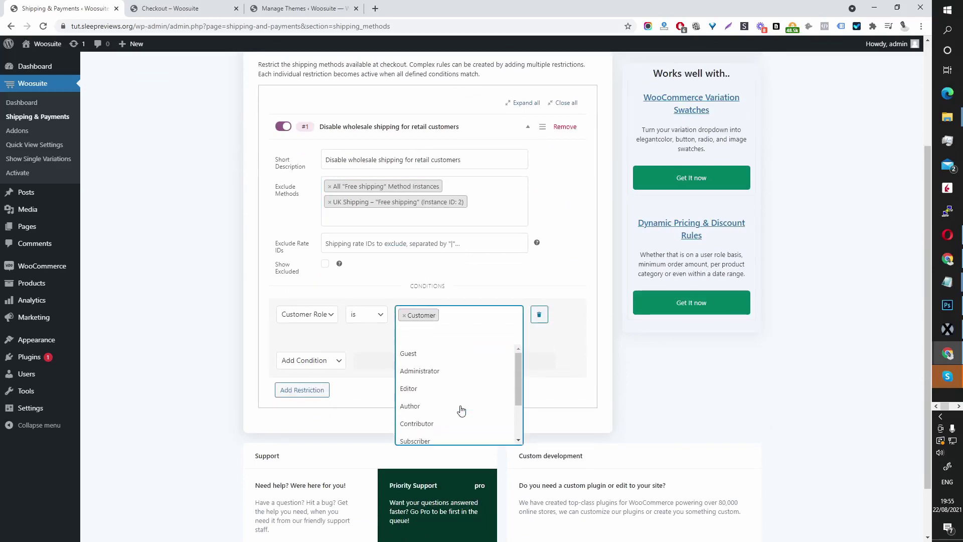
pyautogui.click(446, 369)
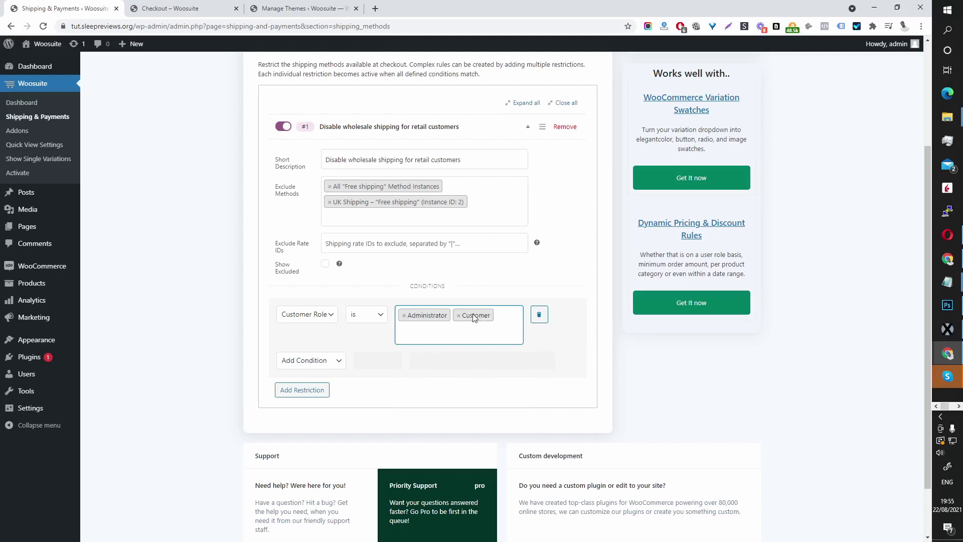
pyautogui.scroll(3, 597, 396)
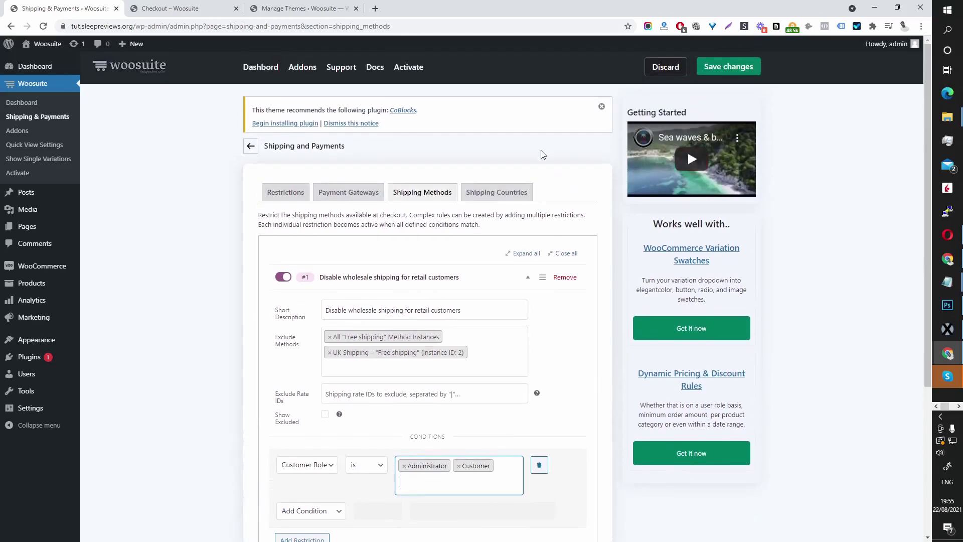
pyautogui.click(729, 67)
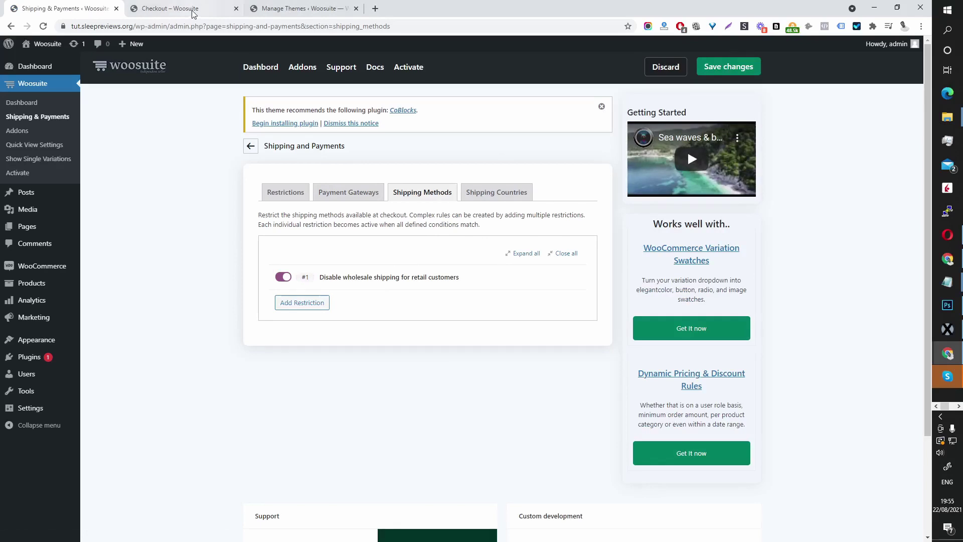
# - Reload the checkout page and check the shipping options in the order summary
pyautogui.click(223, 10)
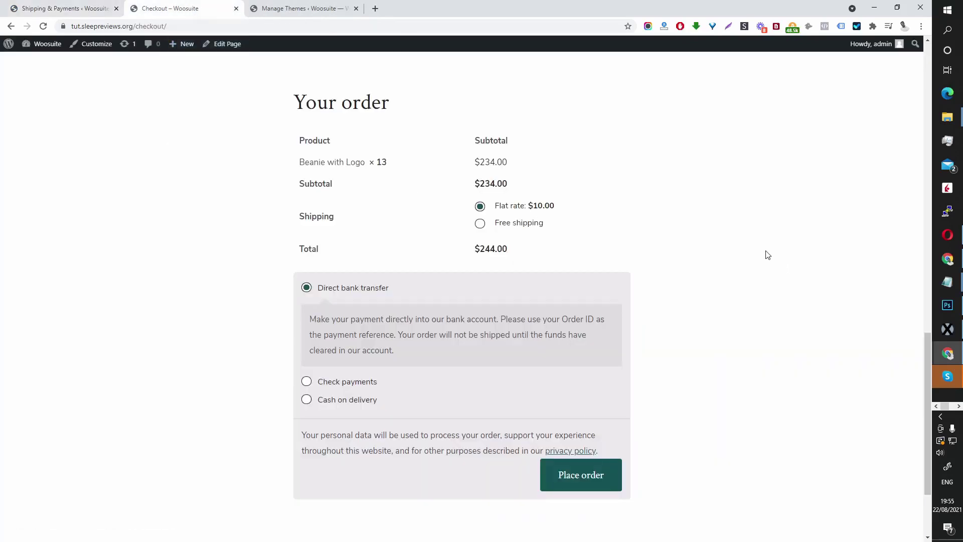
pyautogui.click(44, 27)
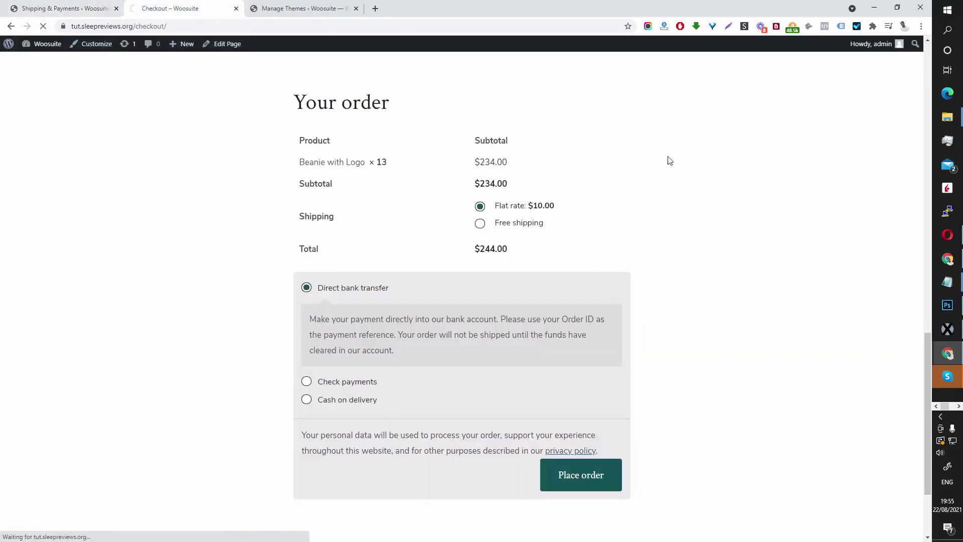
pyautogui.scroll(-10, 606, 212)
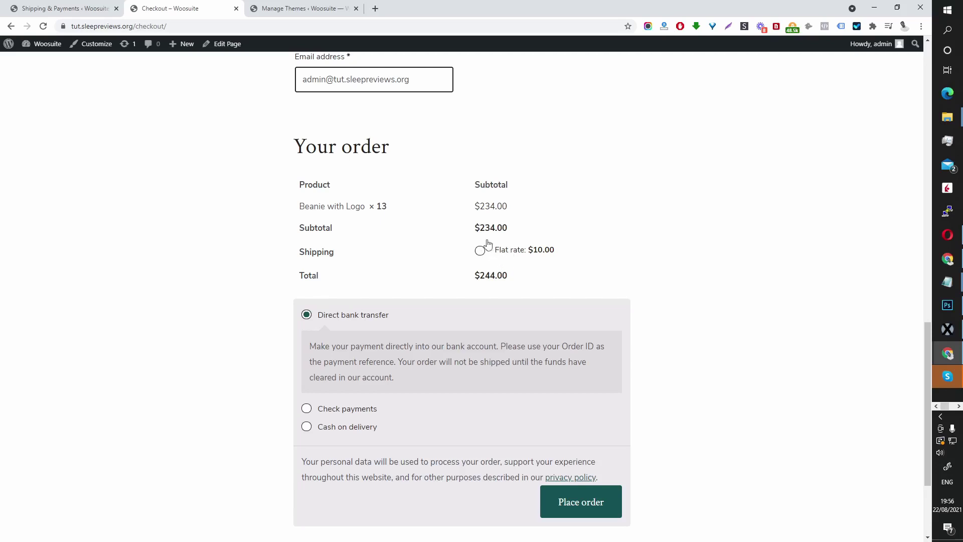
# - Add a second shipping method restriction with the short description "disable shipping retail shipping for wholesalers"
pyautogui.click(89, 15)
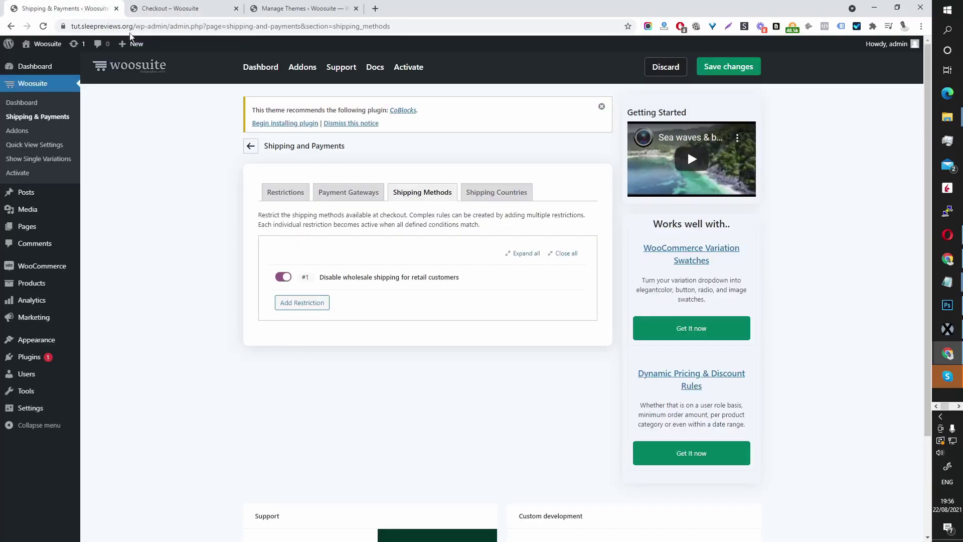
pyautogui.click(315, 304)
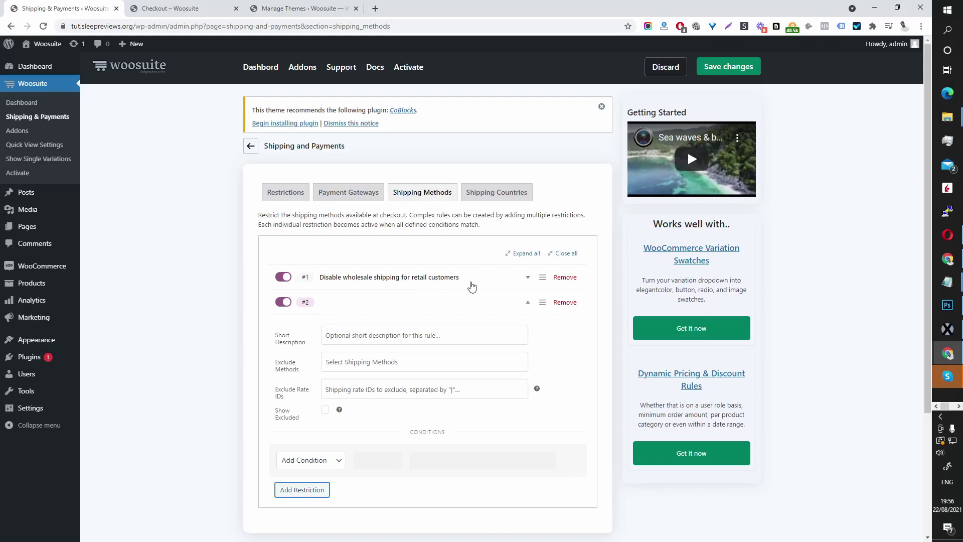
pyautogui.scroll(-2, 487, 283)
pyautogui.scroll(-1, 488, 282)
pyautogui.click(346, 187)
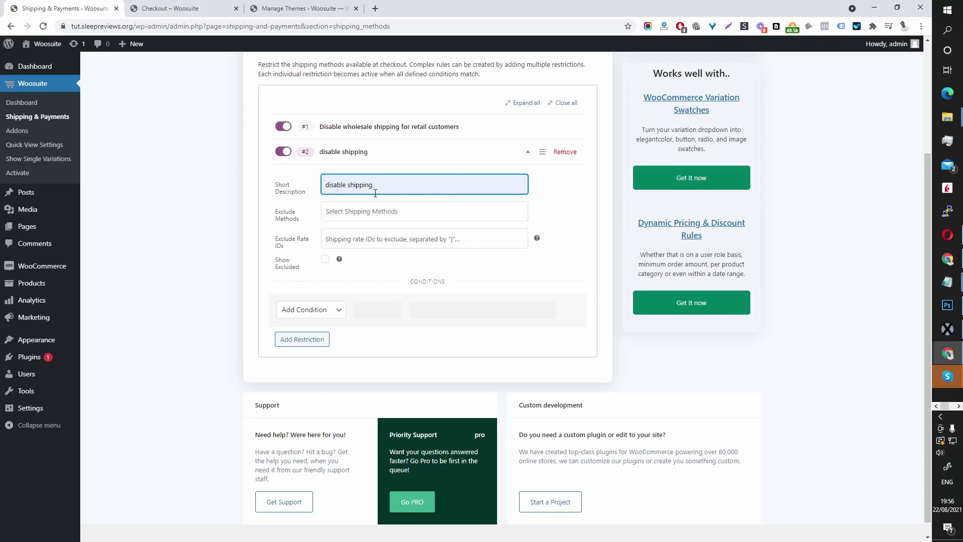
pyautogui.write('retail shipping for wholesalers')
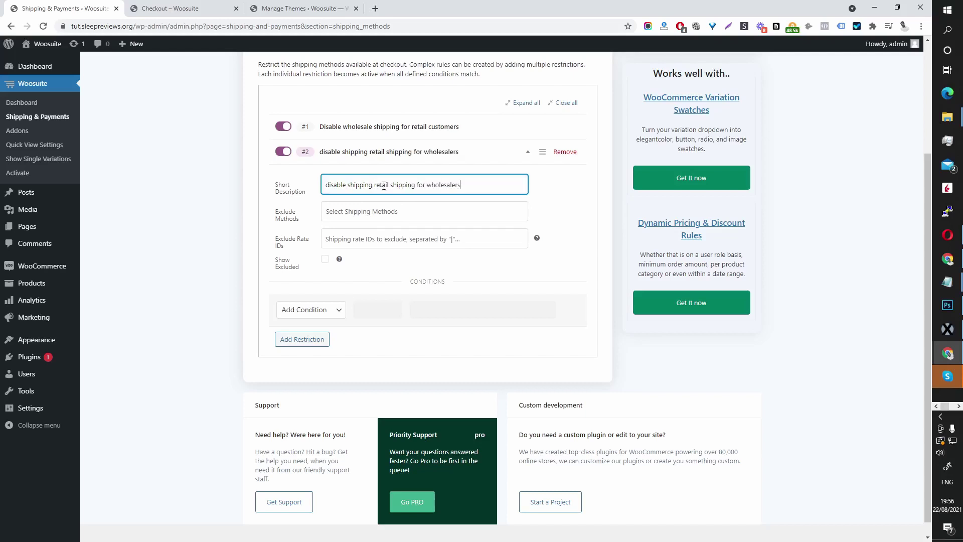
# - Exclude All "Flat rate" Method Instances and UK Shipping – "Flat rate" (Instance ID: 1) in the second restriction
pyautogui.click(388, 211)
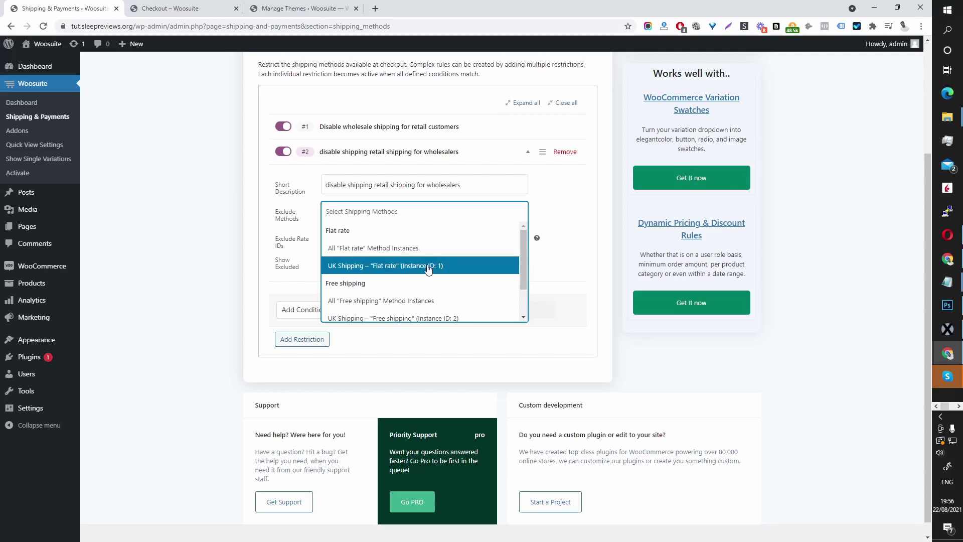
pyautogui.click(393, 249)
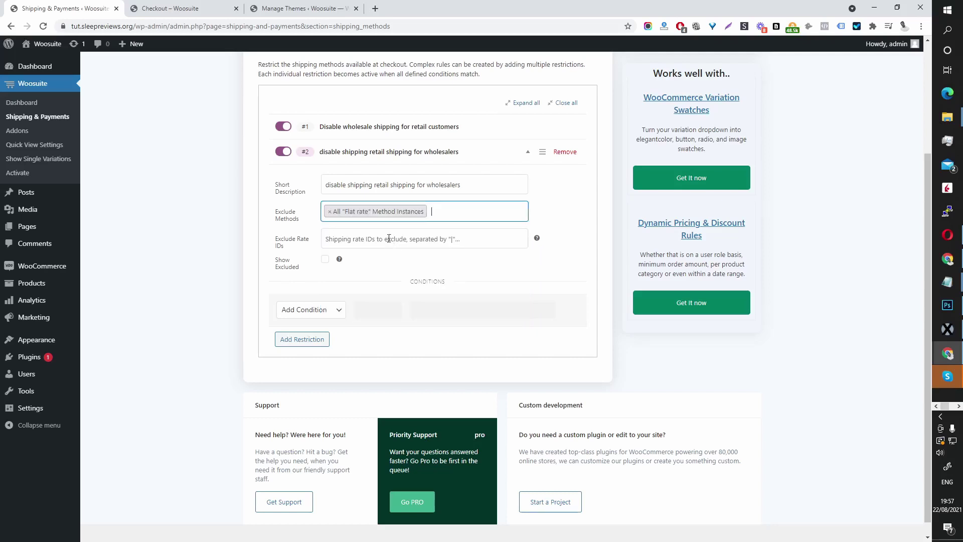
pyautogui.click(486, 212)
pyautogui.click(404, 265)
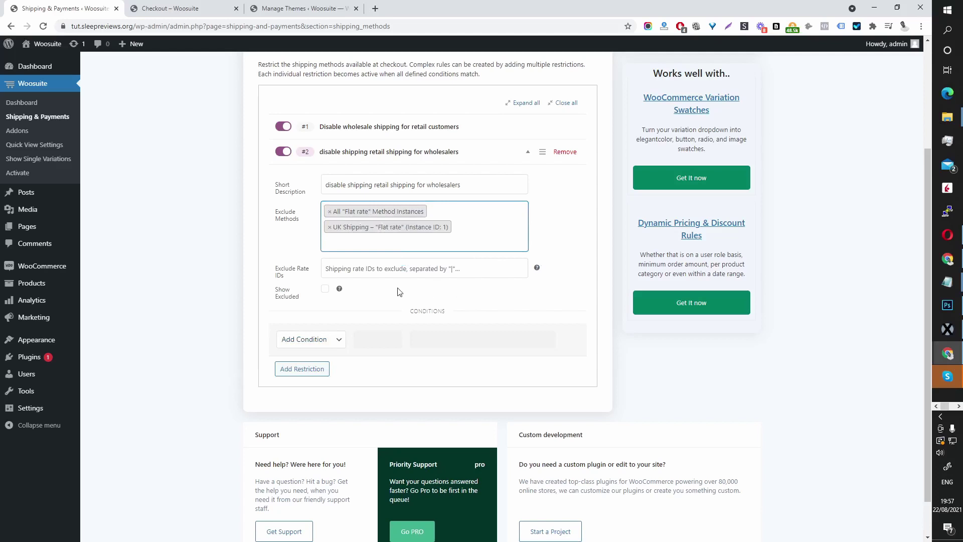
# - Add a condition to the second restriction requiring that Customer Role is Sales agent
pyautogui.click(311, 340)
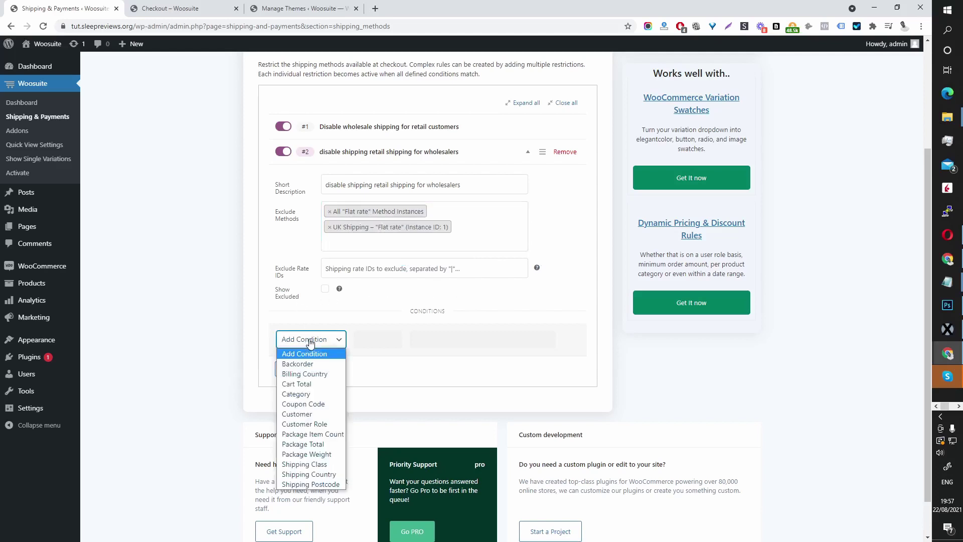
pyautogui.click(321, 424)
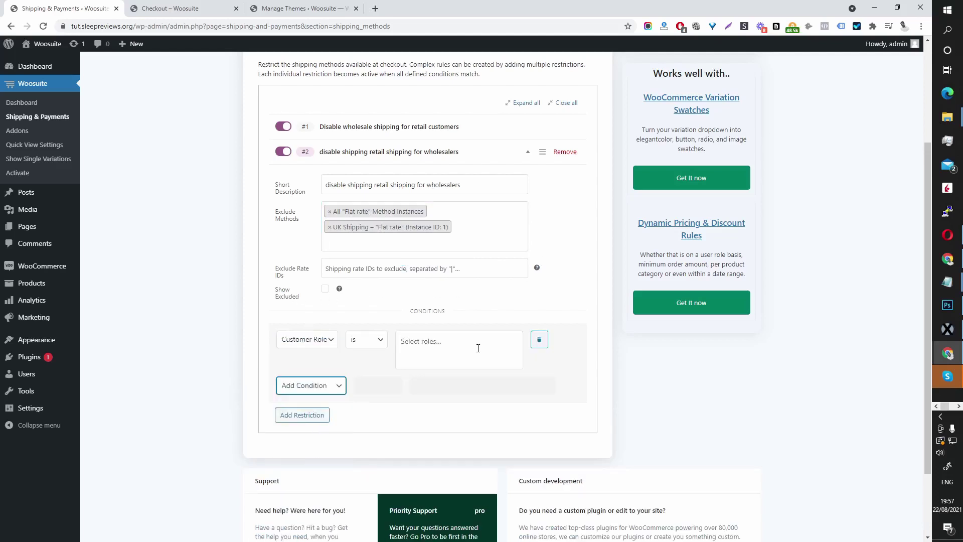
pyautogui.click(330, 341)
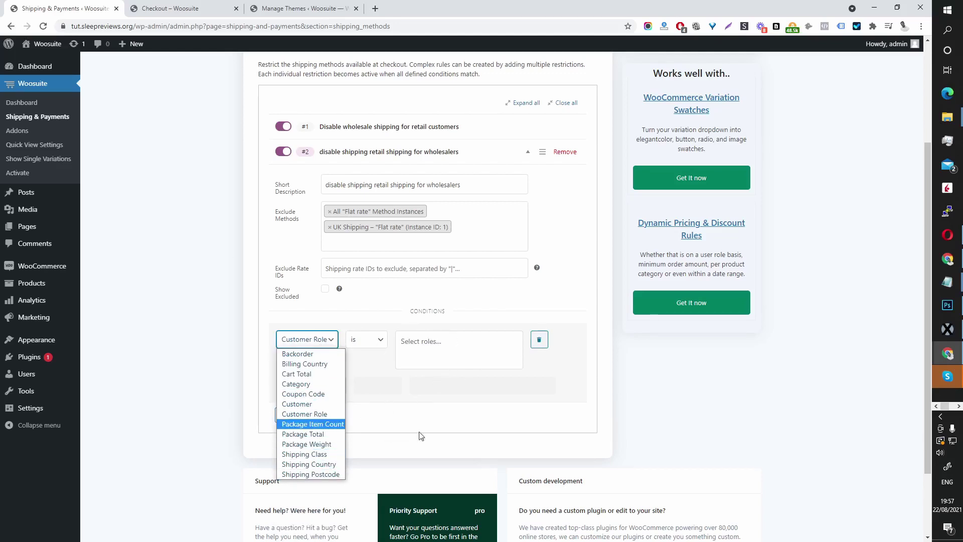
pyautogui.click(418, 398)
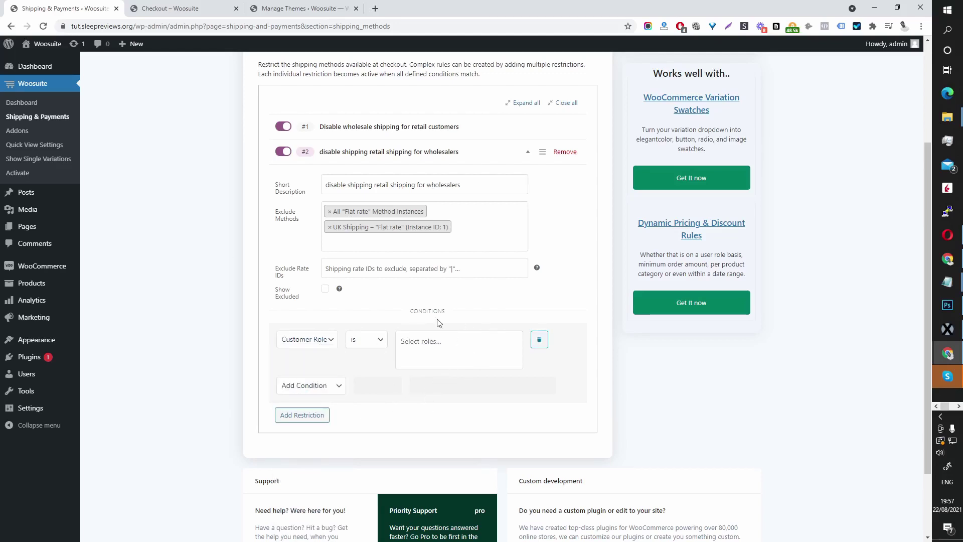
pyautogui.click(446, 350)
pyautogui.scroll(-5, 474, 357)
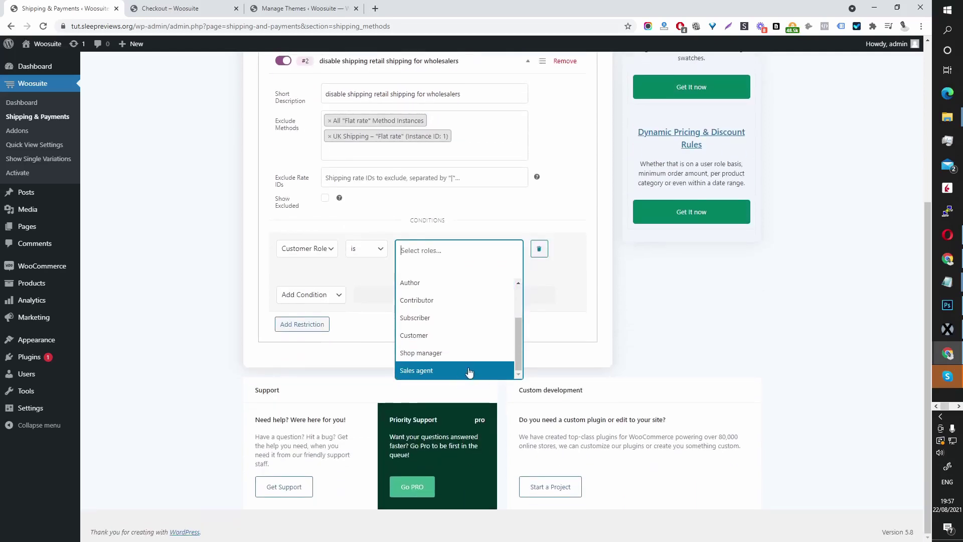
pyautogui.click(432, 371)
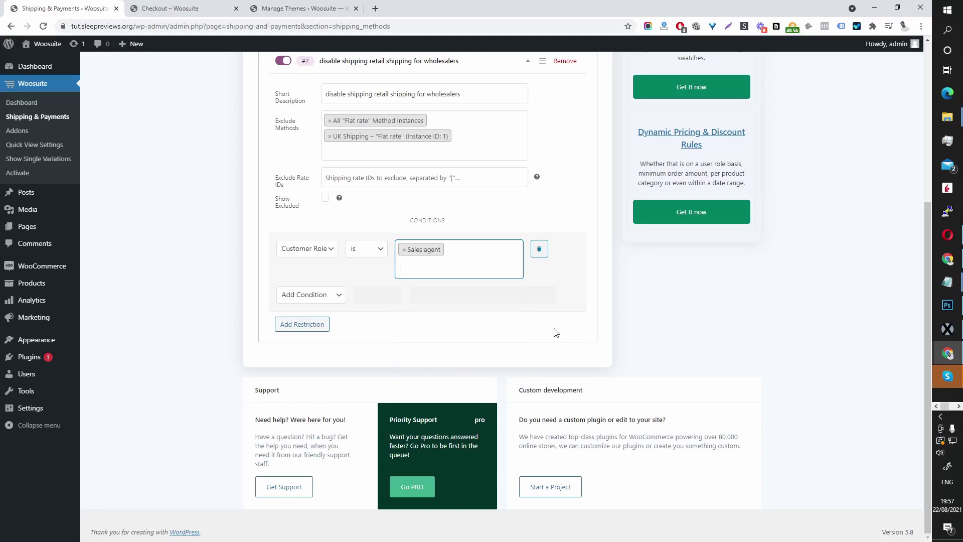
pyautogui.scroll(5, 526, 283)
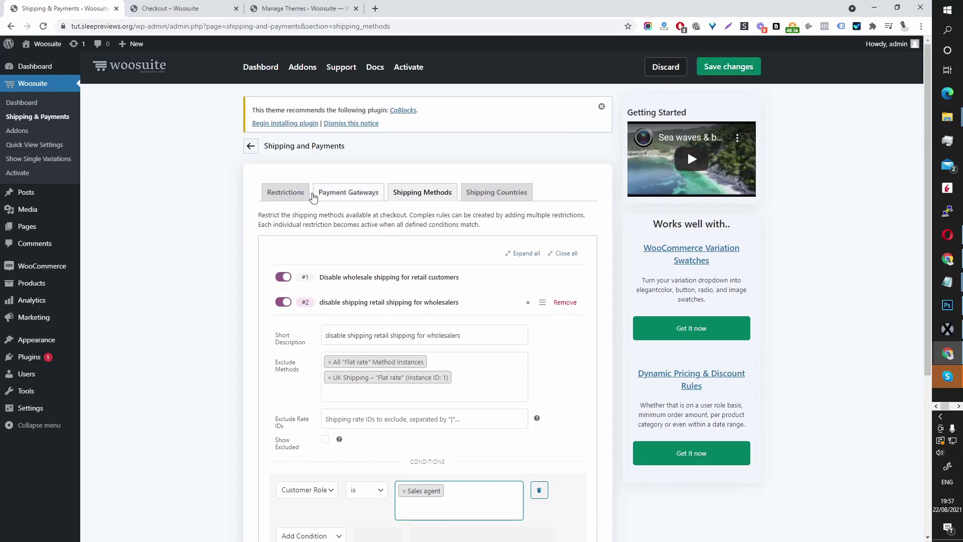
# - Add a blank restriction for the payment gateways
pyautogui.click(359, 196)
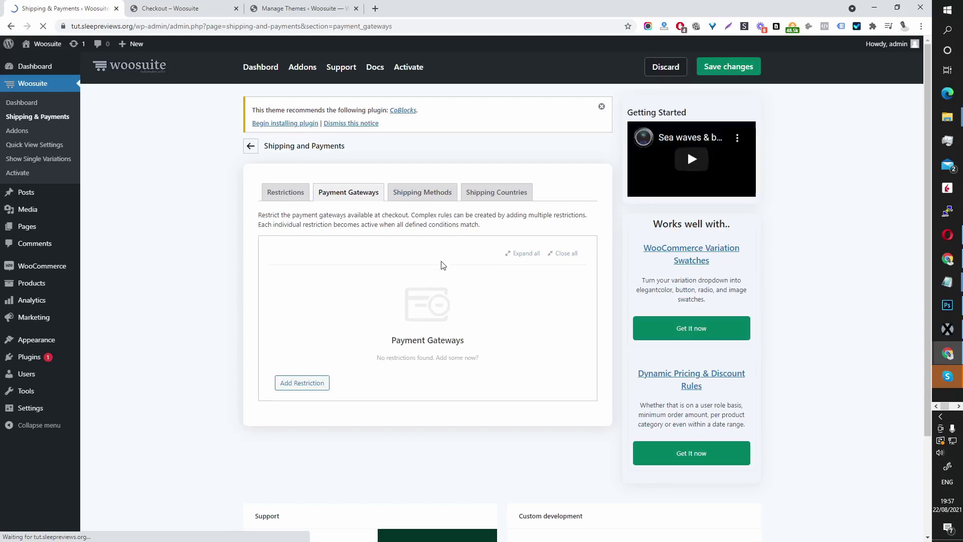
pyautogui.scroll(-2, 316, 319)
pyautogui.click(296, 283)
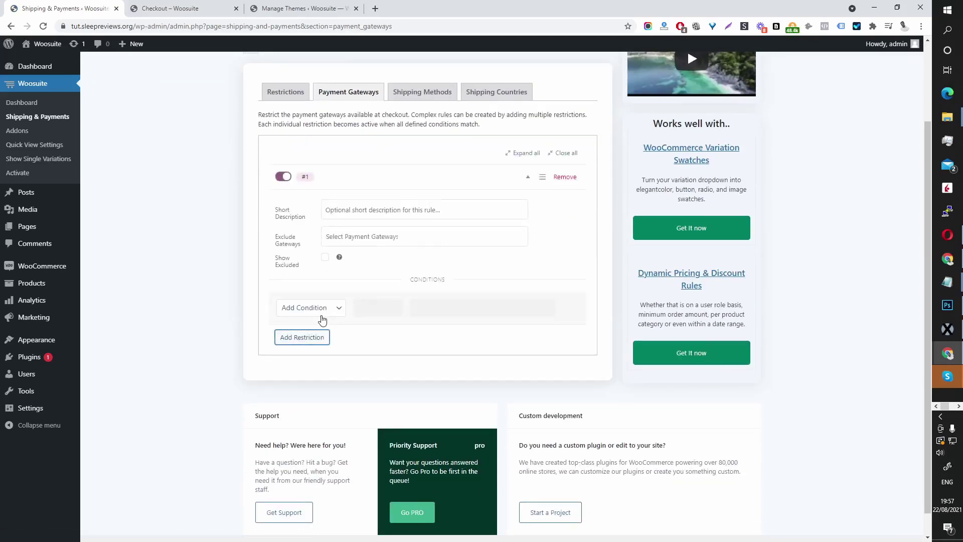
# - Return to the shipping method restrictions and set restriction #1's short description to "Free Shipping for Retail with Orders less than $300"
pyautogui.click(422, 98)
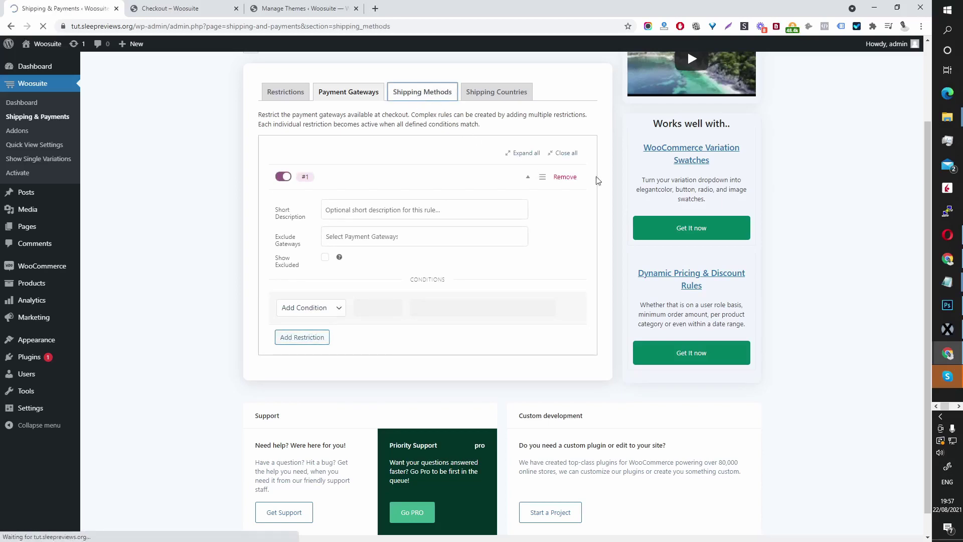
pyautogui.click(306, 303)
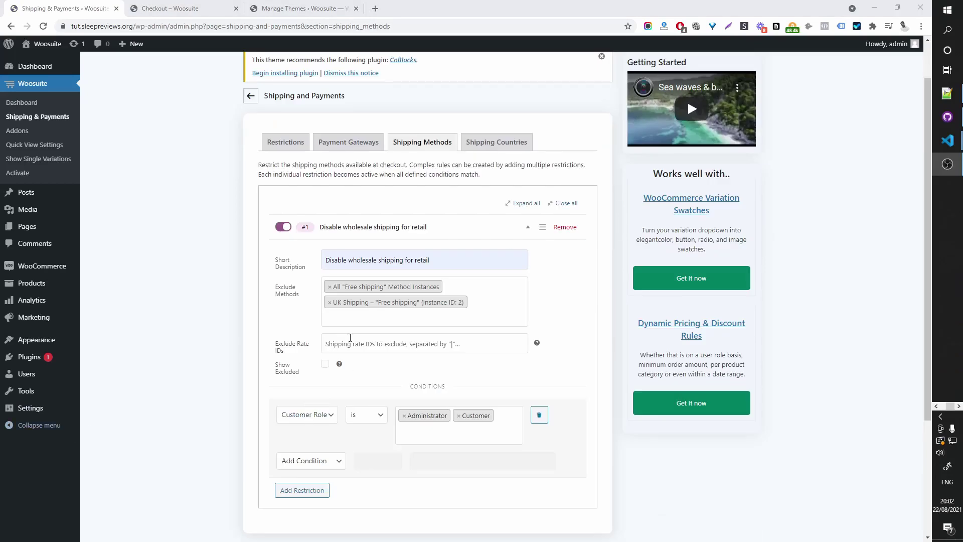
pyautogui.tripleClick(440, 270)
pyautogui.press('BackSpace')
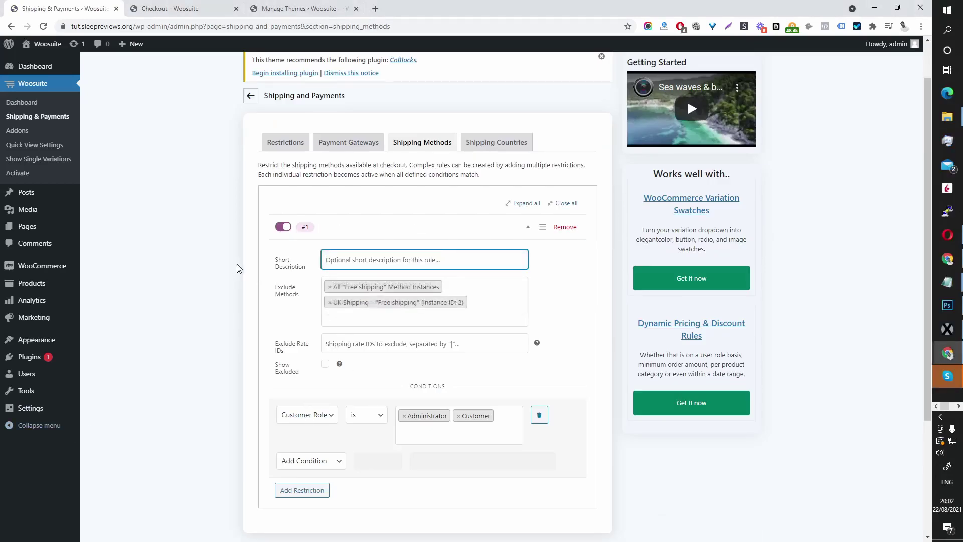
pyautogui.click(405, 265)
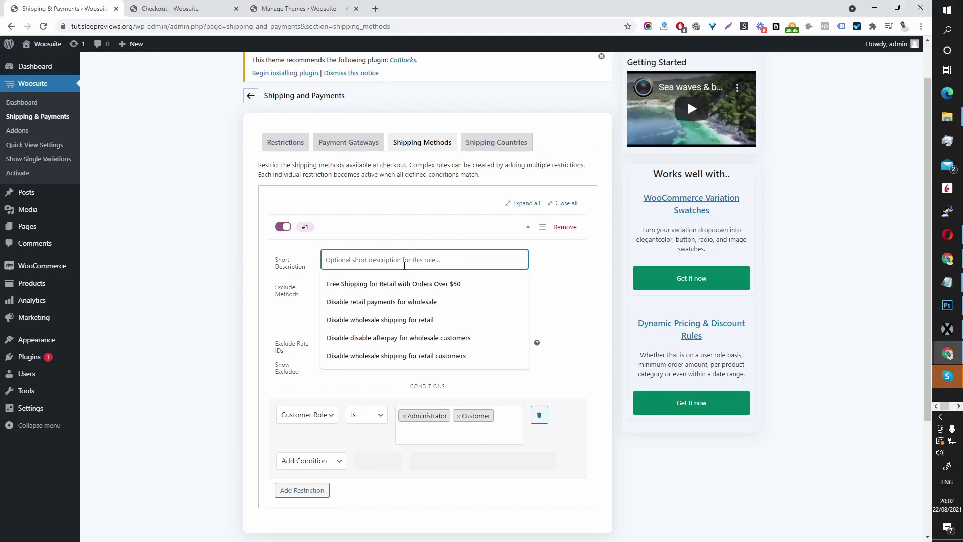
pyautogui.click(459, 284)
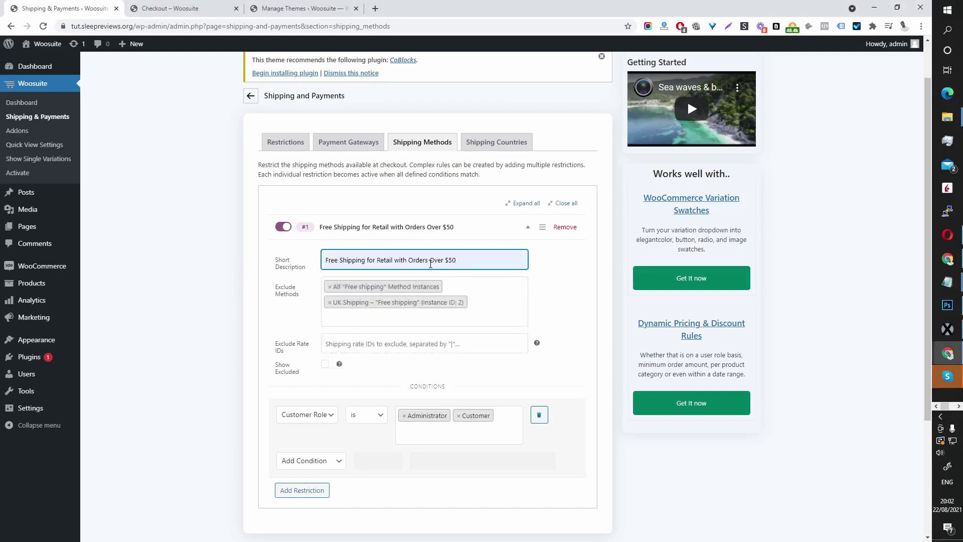
pyautogui.moveTo(430, 261); pyautogui.dragTo(458, 262)
pyautogui.write('Iess than')
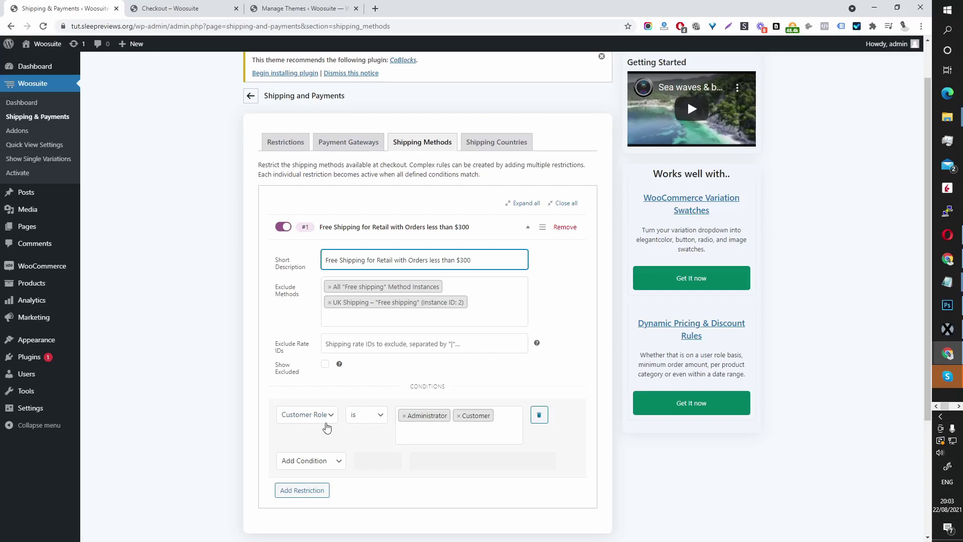
# - Change restriction #1's shipping condition to Cart Total < 300 and save the changes
pyautogui.click(312, 418)
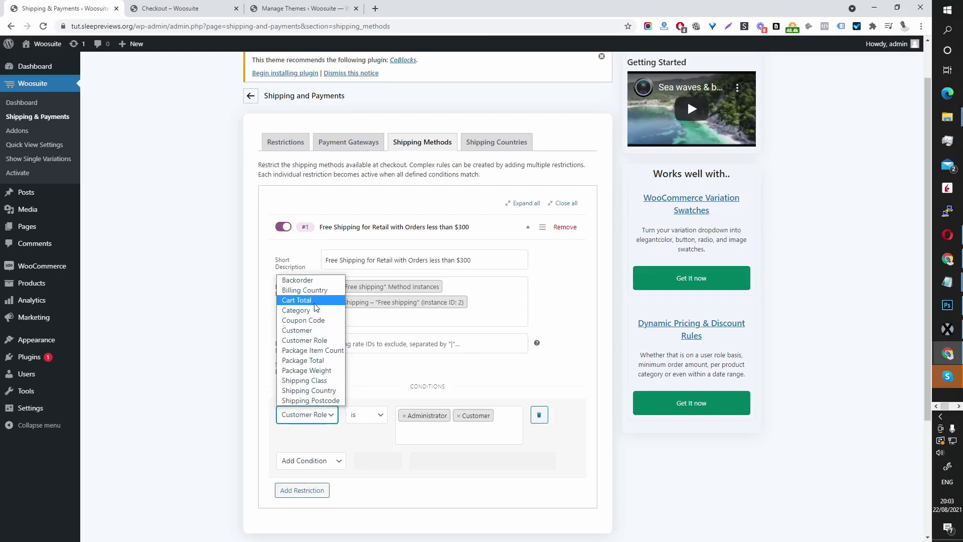
pyautogui.click(301, 300)
pyautogui.click(367, 420)
pyautogui.click(368, 421)
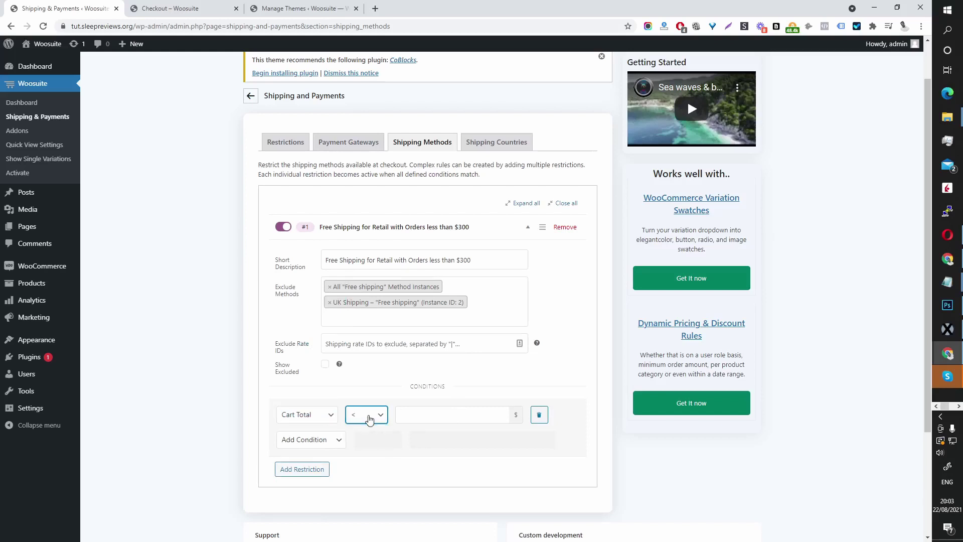
pyautogui.click(454, 415)
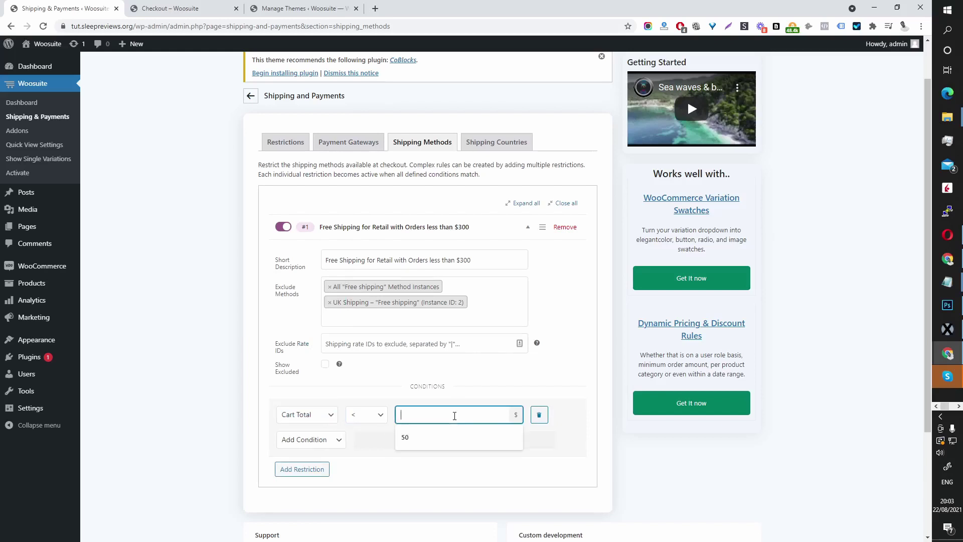
pyautogui.write('300')
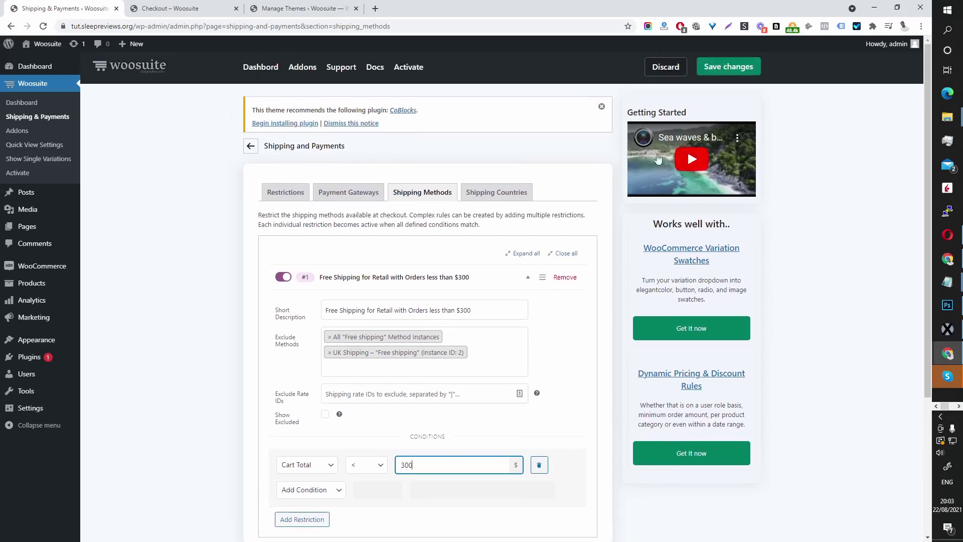
pyautogui.click(724, 70)
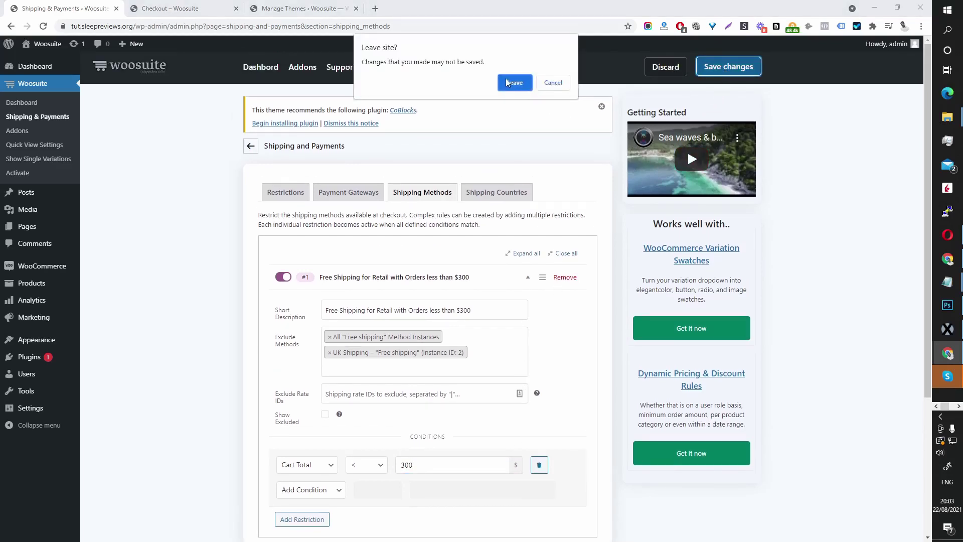
pyautogui.click(514, 83)
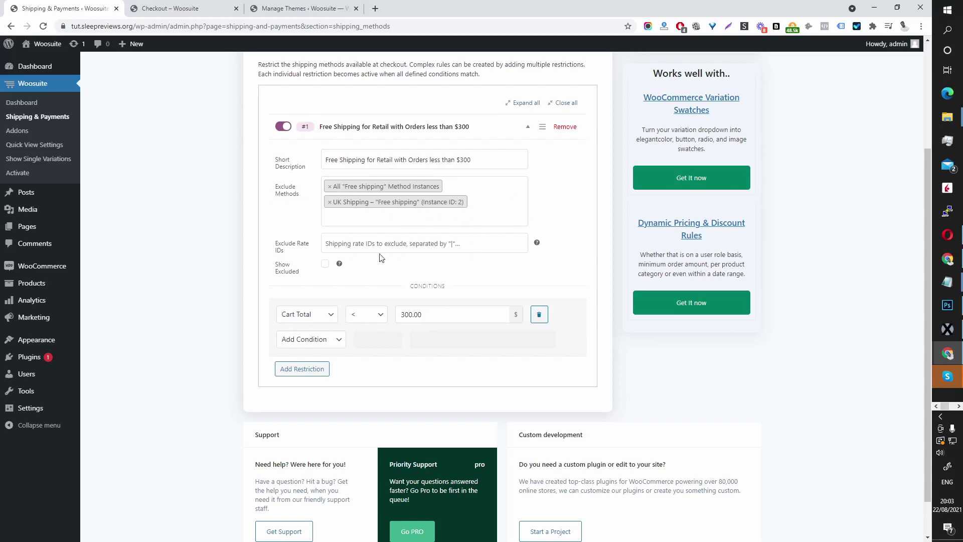
# - Reload the checkout page and check the shipping methods offered for the order
pyautogui.click(182, 12)
pyautogui.click(43, 26)
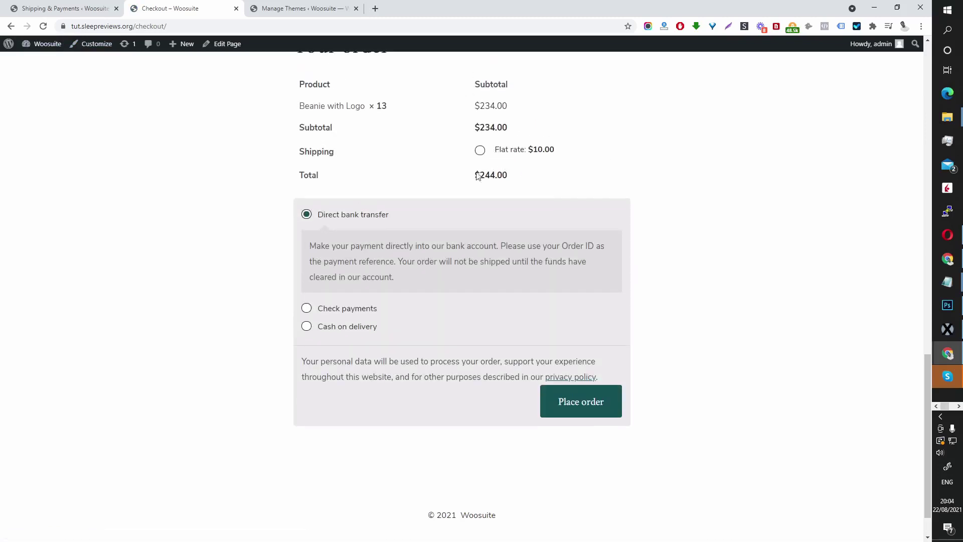
# - Add a payment gateway restriction with the short description "Disable retail payments for wholesale"
pyautogui.click(65, 8)
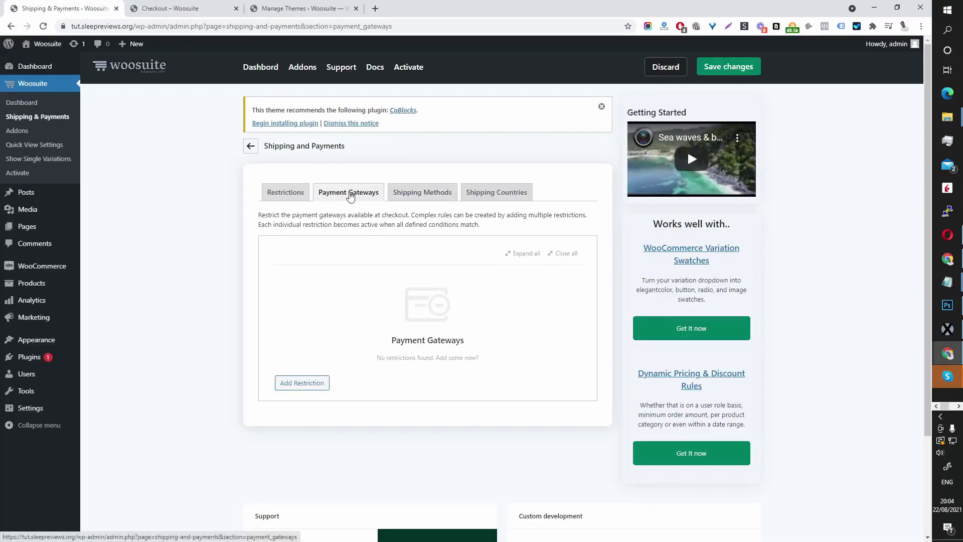
pyautogui.click(315, 386)
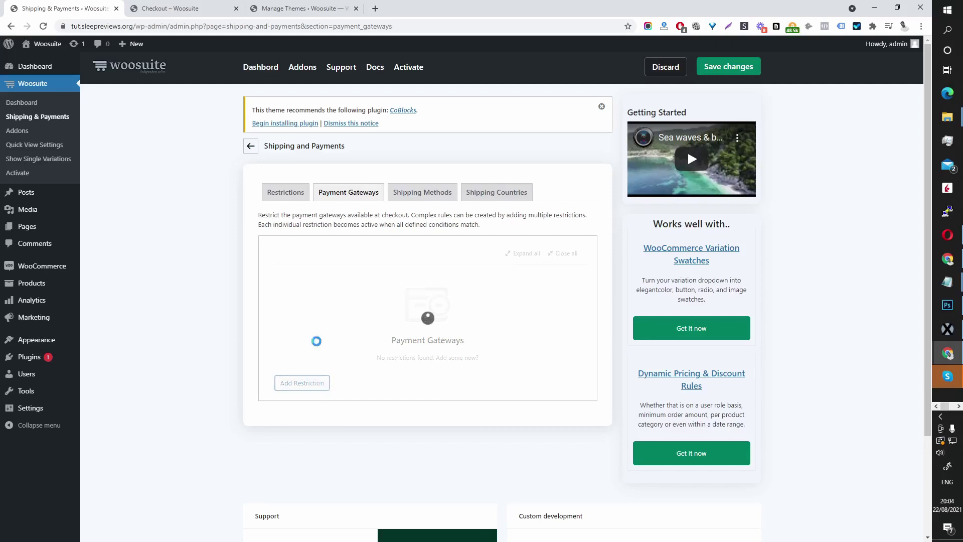
pyautogui.click(176, 10)
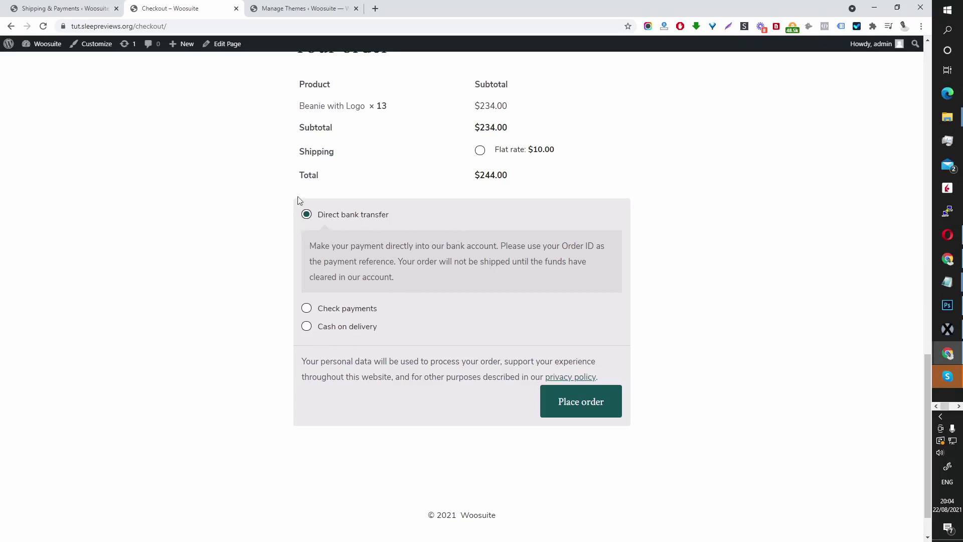
pyautogui.click(70, 9)
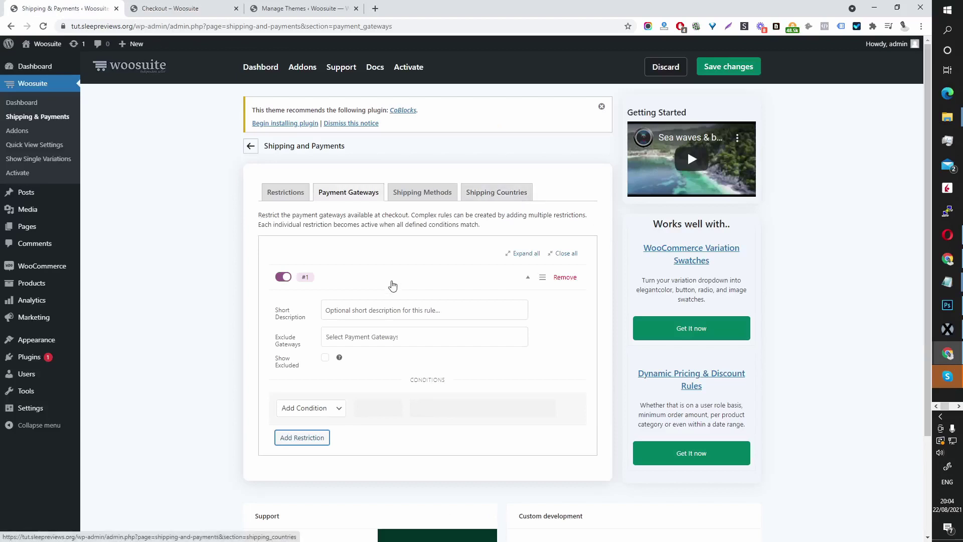
pyautogui.click(400, 304)
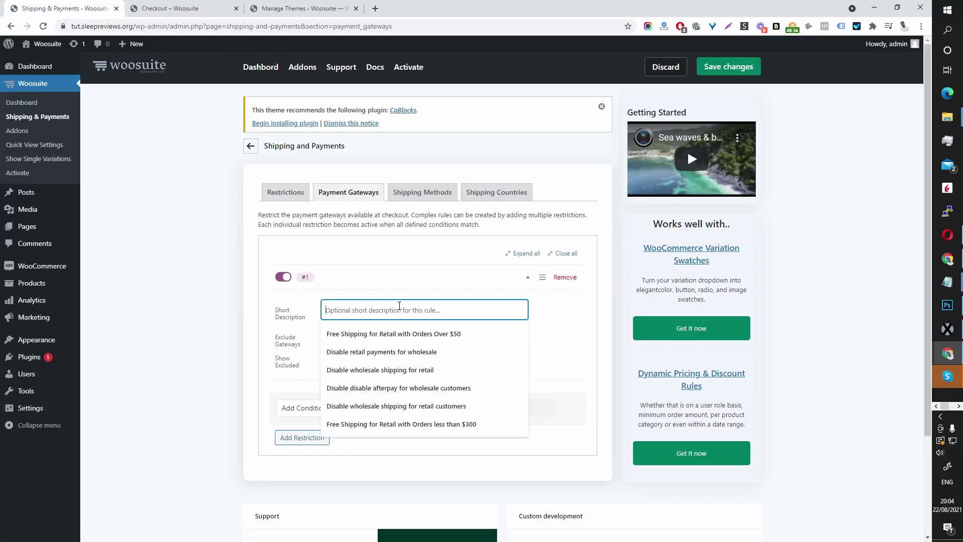
pyautogui.click(388, 352)
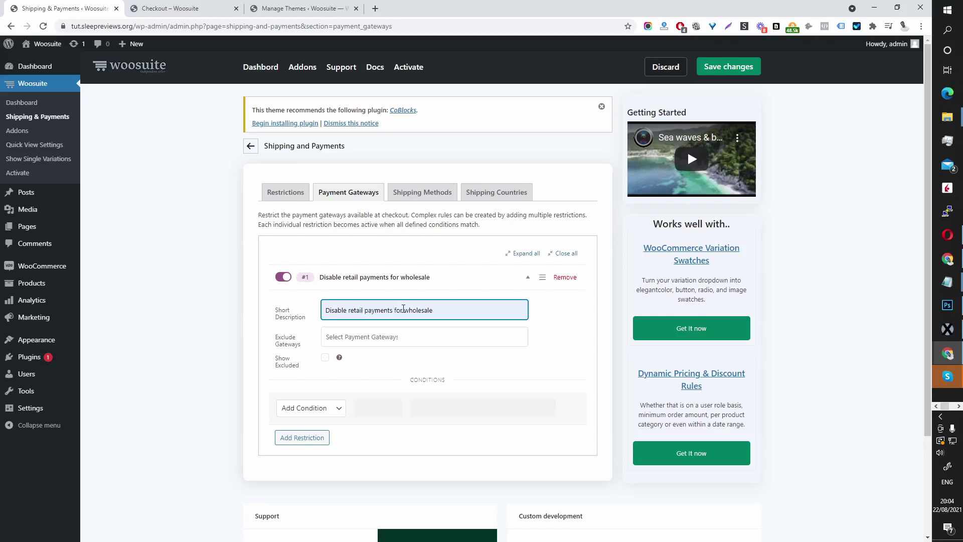
# - Exclude the Check payments and Cash on delivery gateways in the payment restriction
pyautogui.click(338, 338)
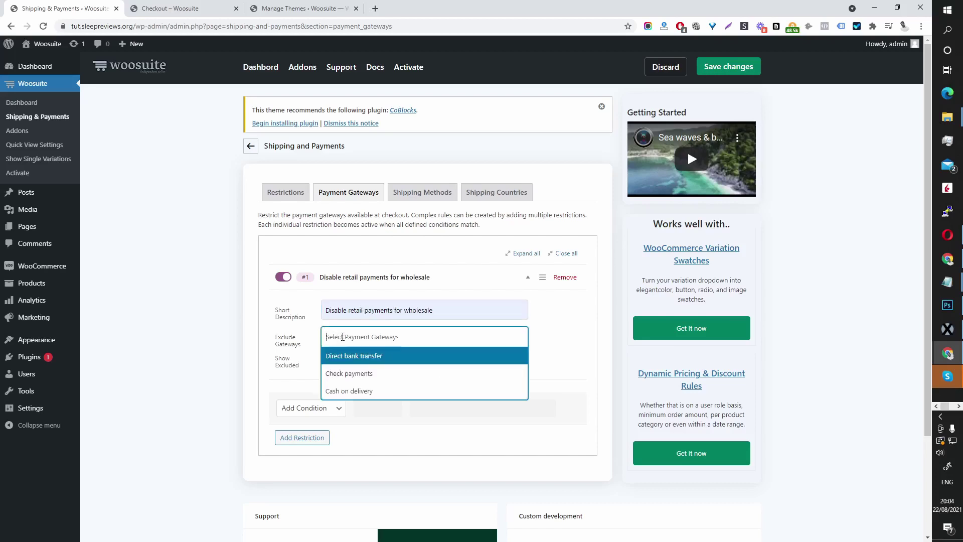
pyautogui.click(373, 375)
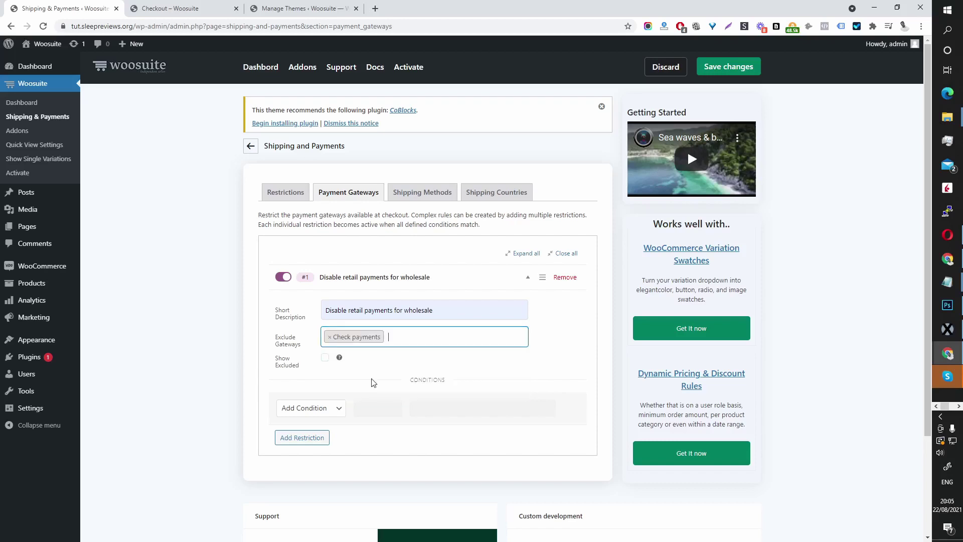
pyautogui.click(433, 338)
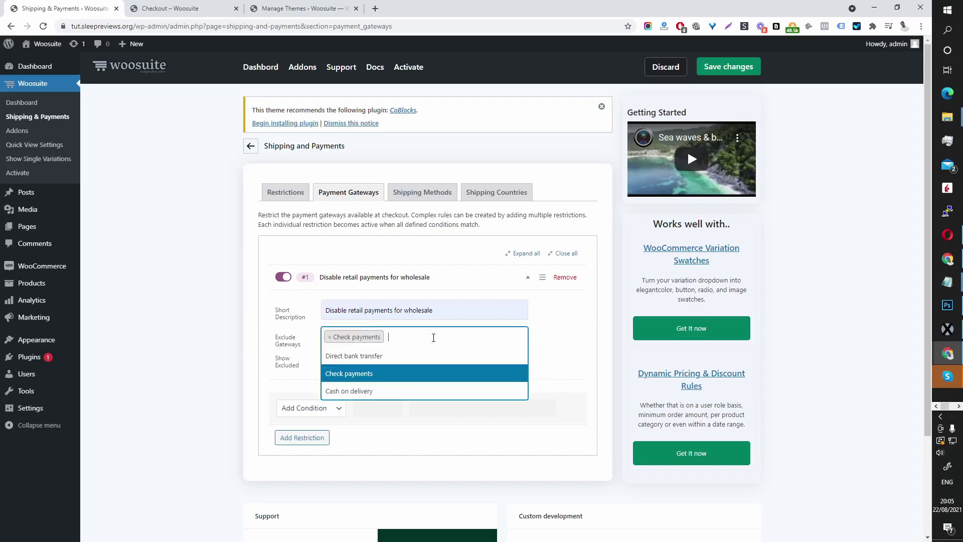
pyautogui.click(372, 392)
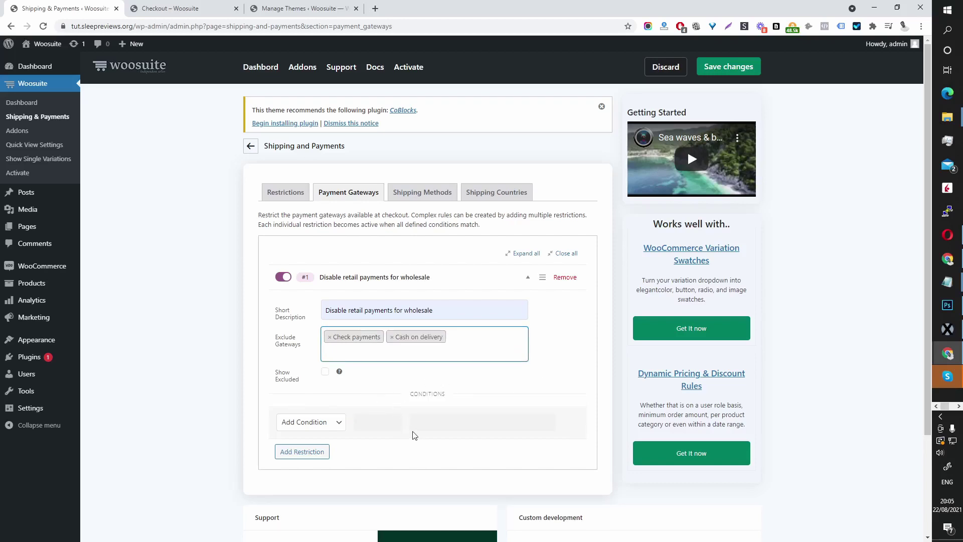
# - Add a condition to the payment restriction requiring that Customer Role is Sales agent
pyautogui.scroll(-2, 415, 436)
pyautogui.click(335, 327)
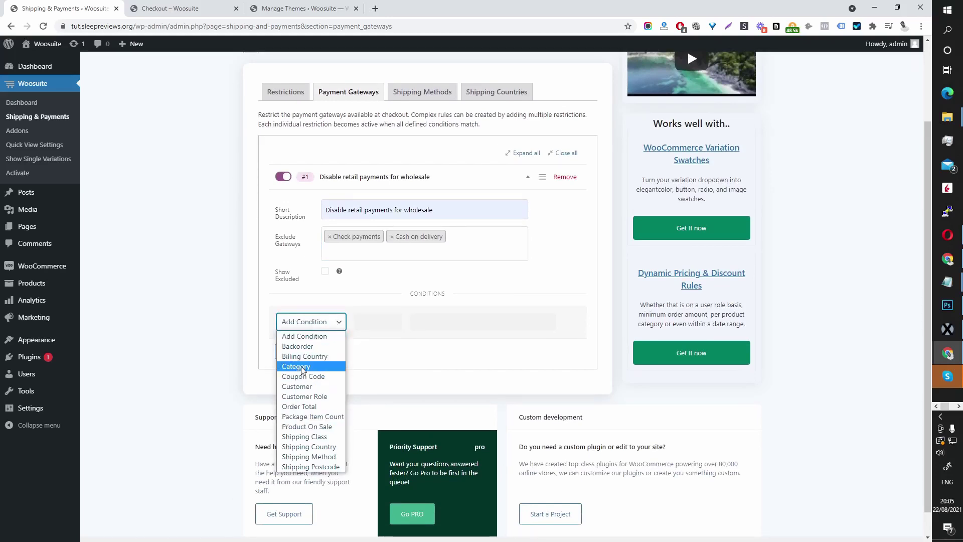
pyautogui.click(321, 396)
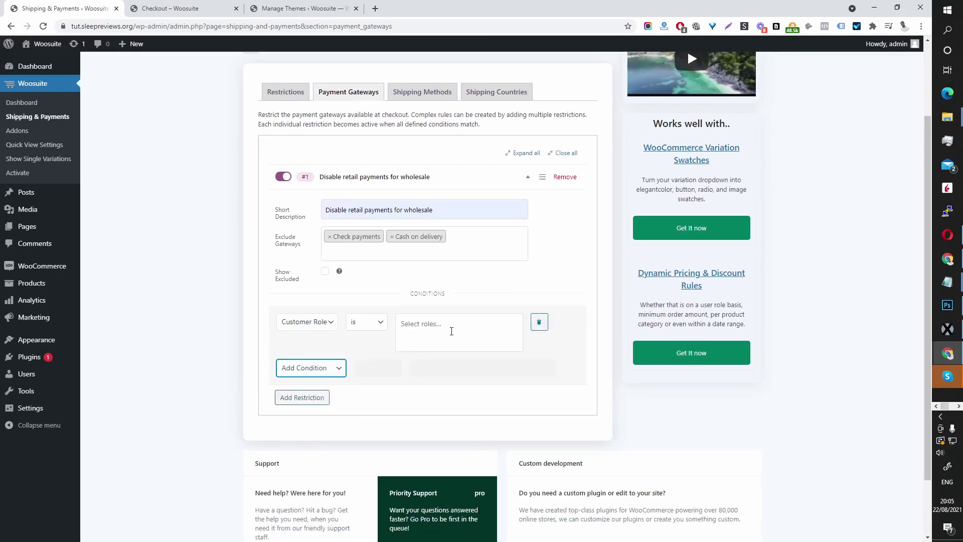
pyautogui.click(468, 337)
pyautogui.scroll(-2, 491, 388)
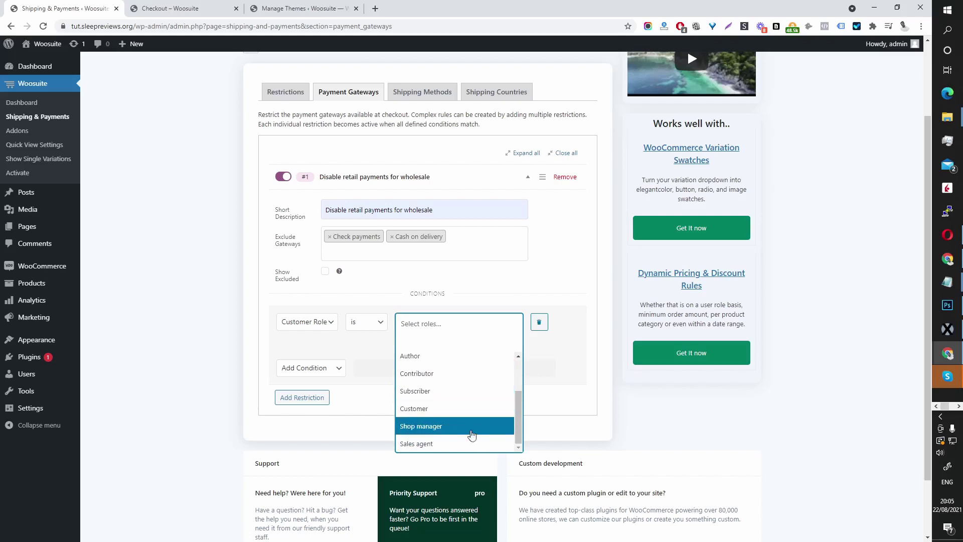
pyautogui.click(464, 444)
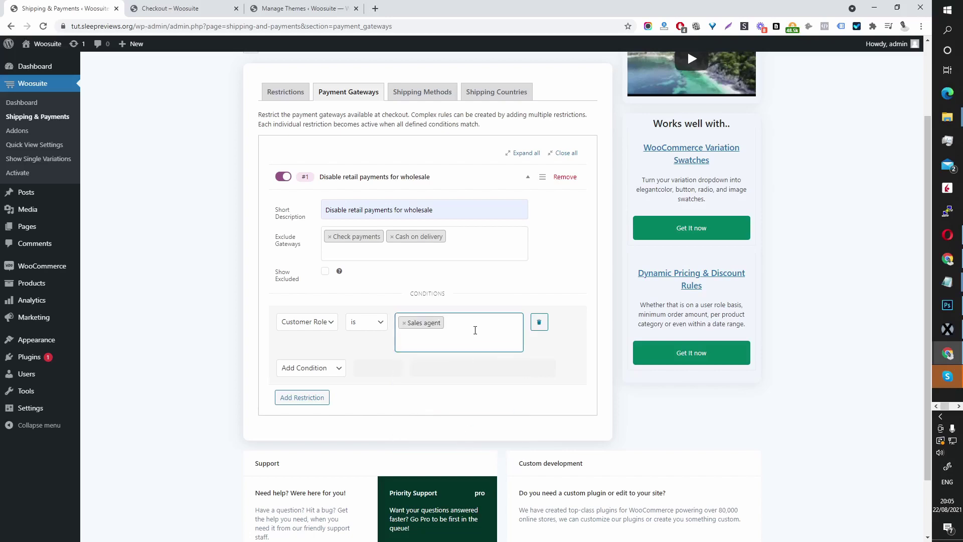
pyautogui.click(475, 330)
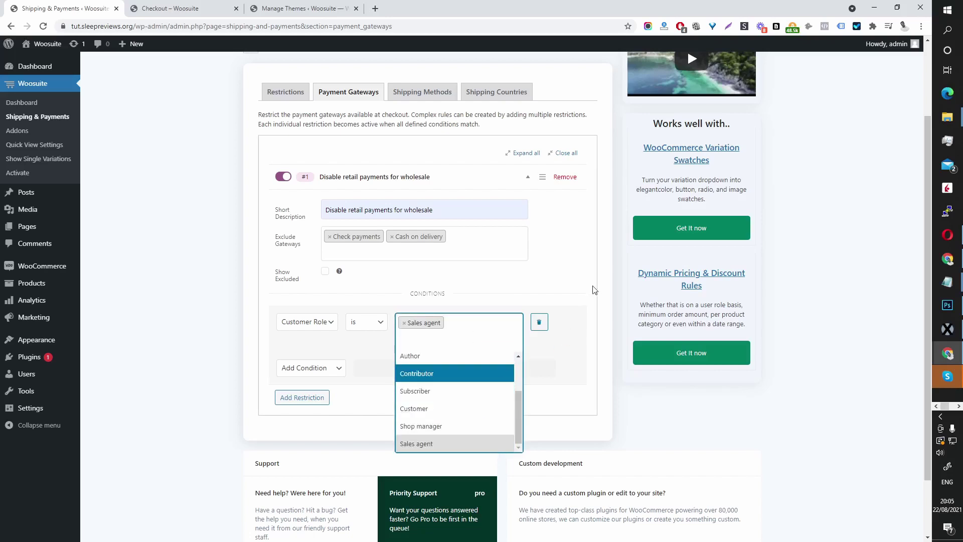
pyautogui.click(606, 269)
pyautogui.scroll(2, 599, 251)
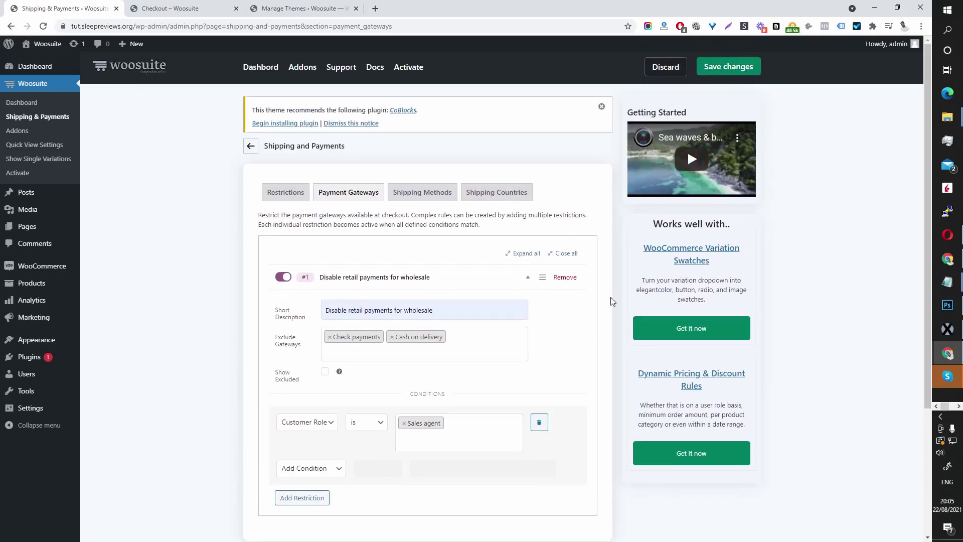
# - Add Administrator to the payment restriction's Customer Role condition and save the changes
pyautogui.scroll(-3, 444, 311)
pyautogui.click(458, 275)
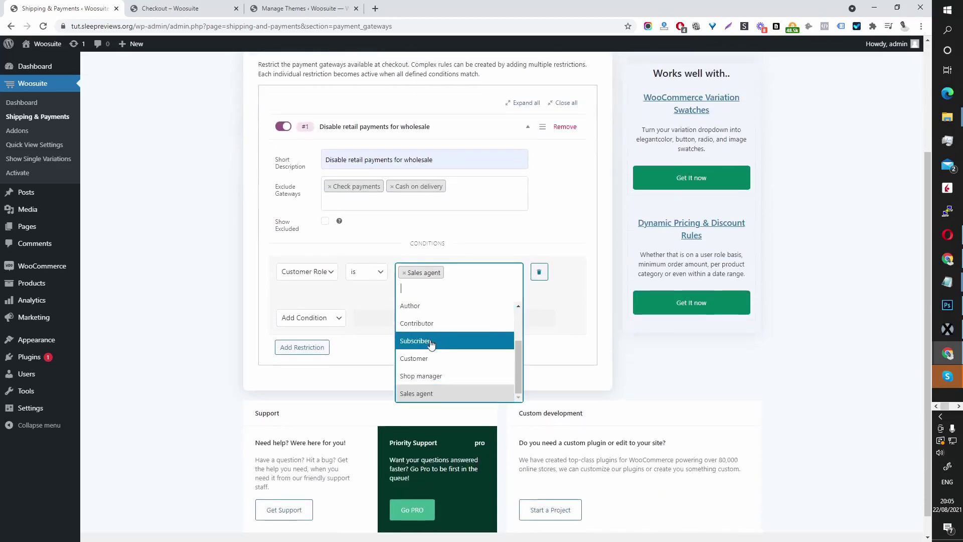
pyautogui.scroll(2, 445, 379)
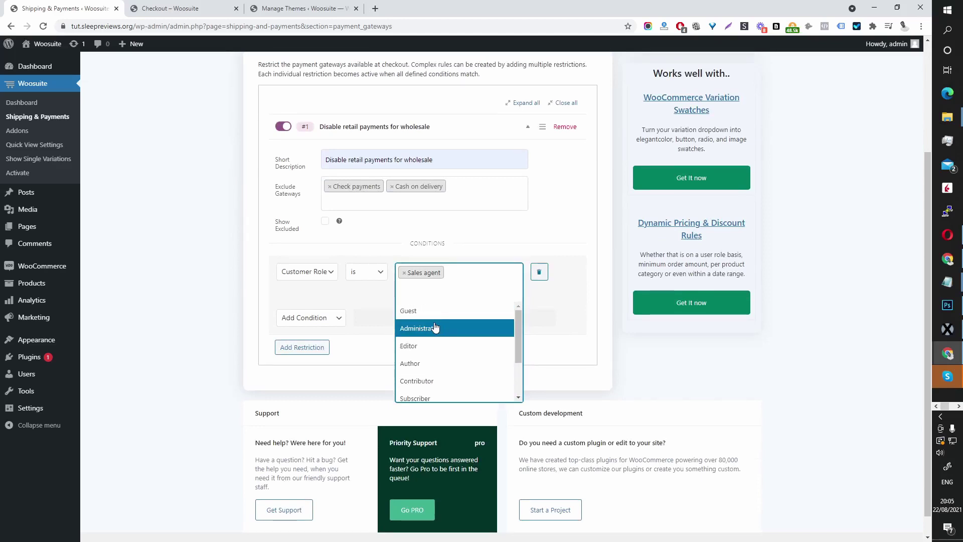
pyautogui.click(434, 328)
pyautogui.scroll(2, 564, 242)
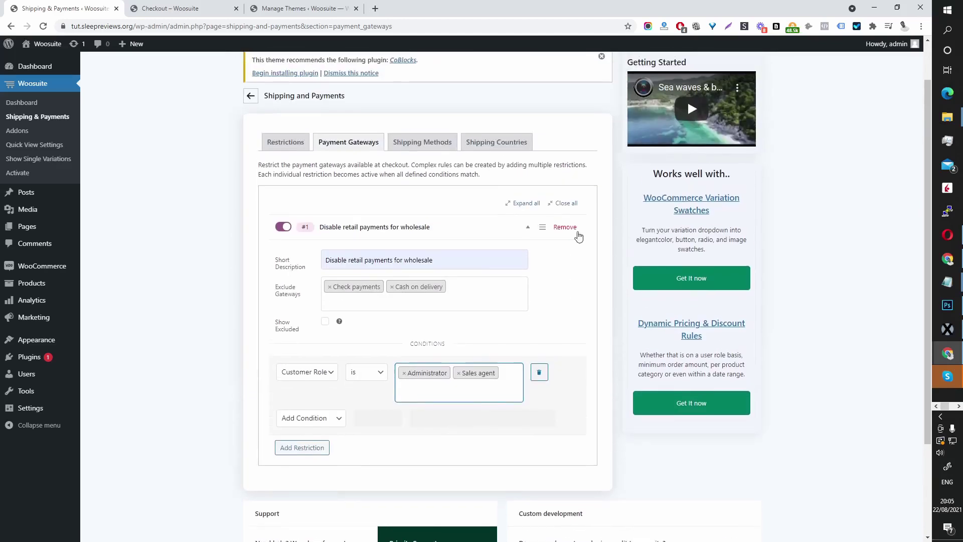
pyautogui.scroll(1, 702, 126)
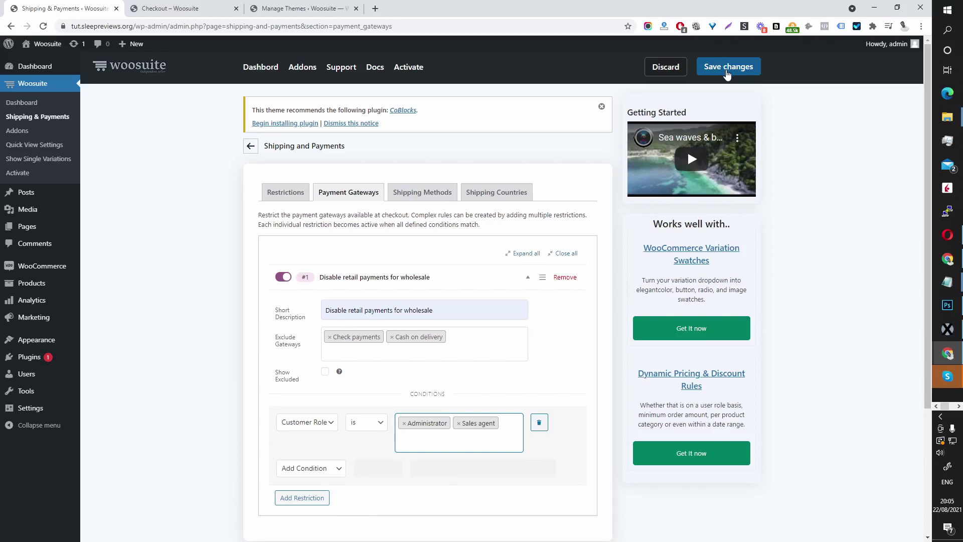
pyautogui.click(726, 71)
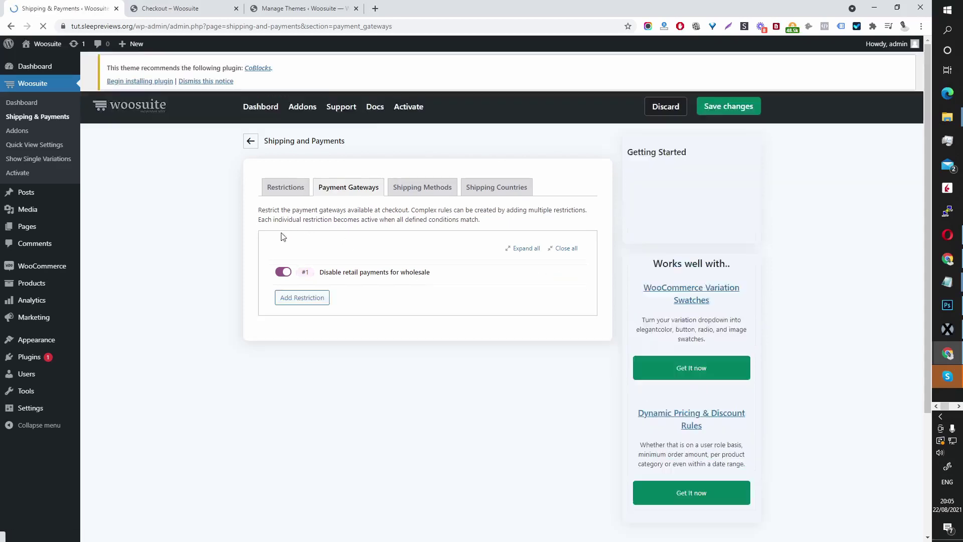
# - Expand the saved payment restriction and check which payment methods the checkout page offers
pyautogui.click(360, 279)
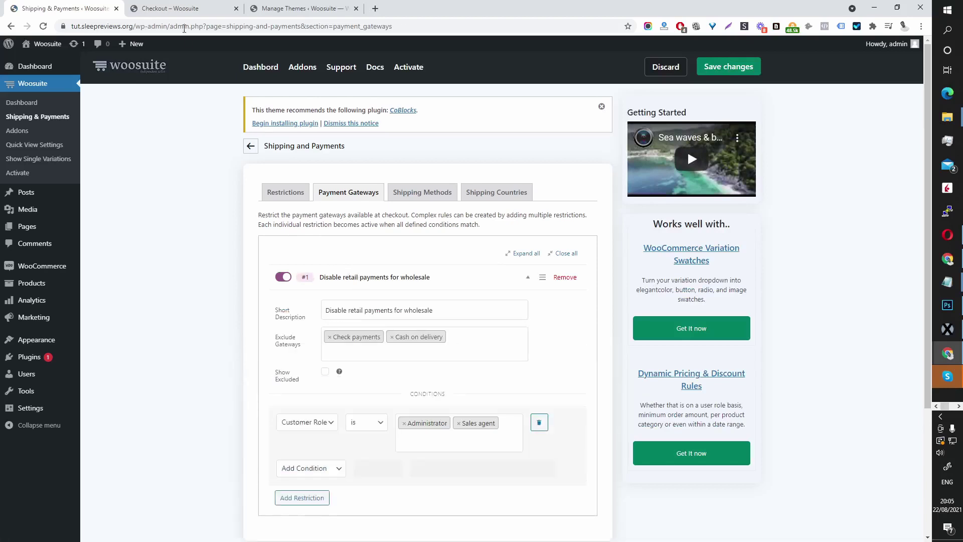
pyautogui.click(175, 9)
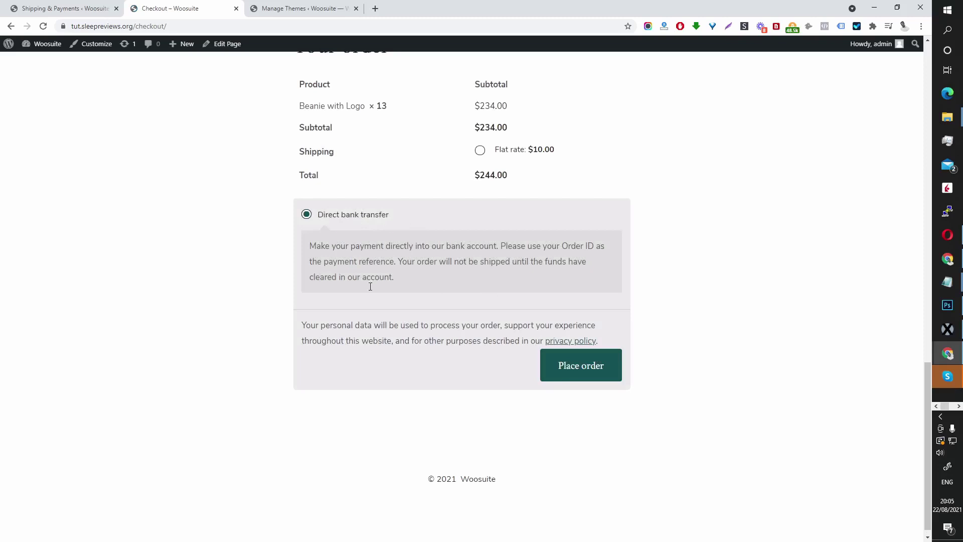
# - Add a second payment gateway restriction with the short description "Ristrict Paypal When the Shipping method is Free"
pyautogui.click(78, 8)
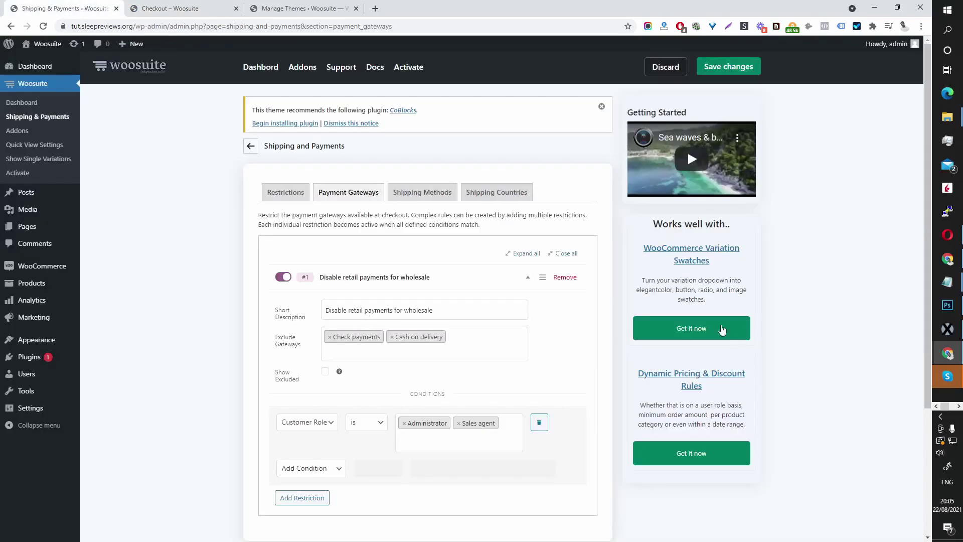
pyautogui.scroll(-2, 532, 372)
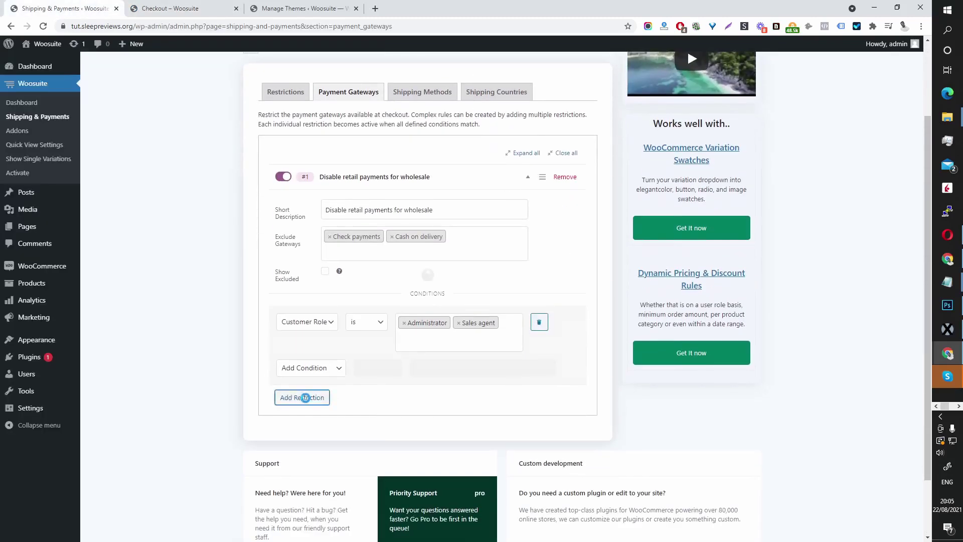
pyautogui.click(307, 397)
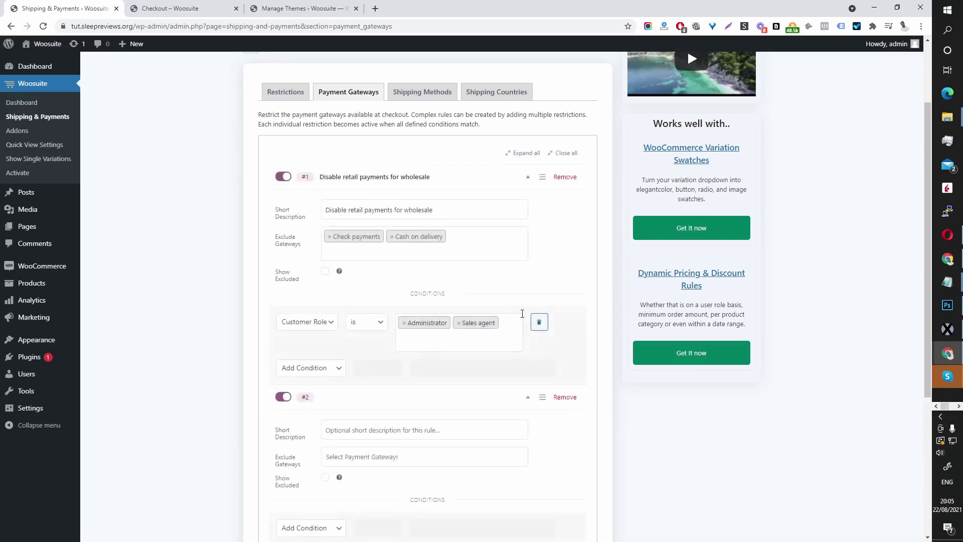
pyautogui.scroll(-4, 519, 319)
pyautogui.click(371, 231)
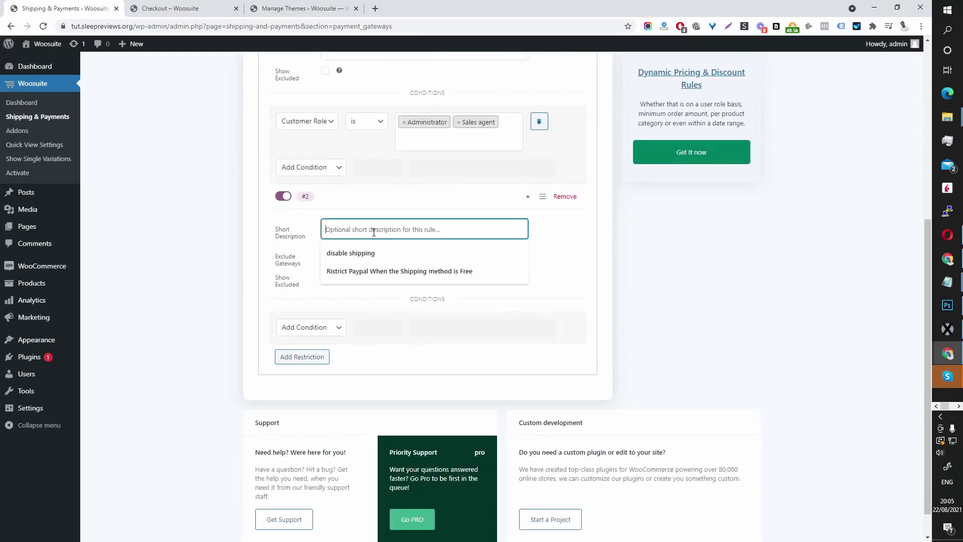
pyautogui.click(378, 272)
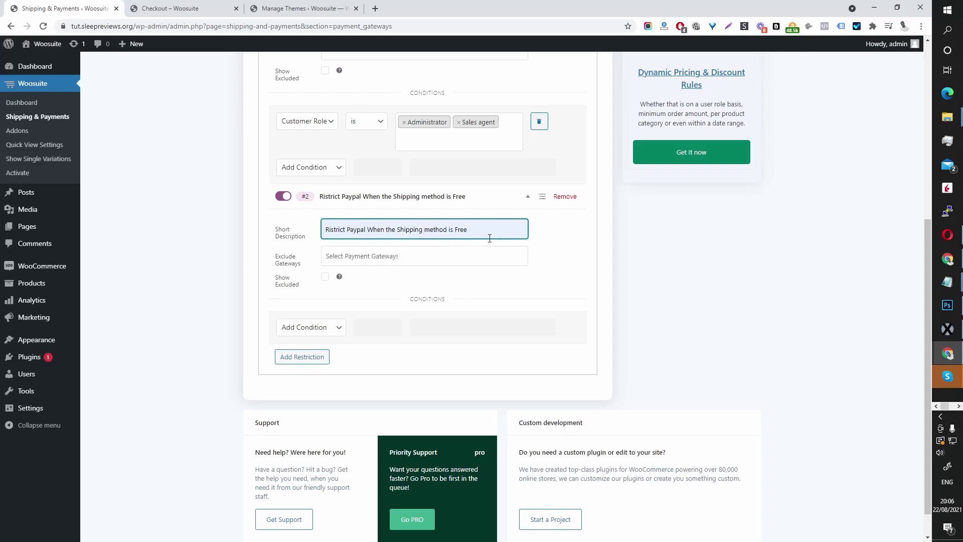
# - Replace the second restriction's short description with a copy of the first restriction's description
pyautogui.scroll(4, 489, 239)
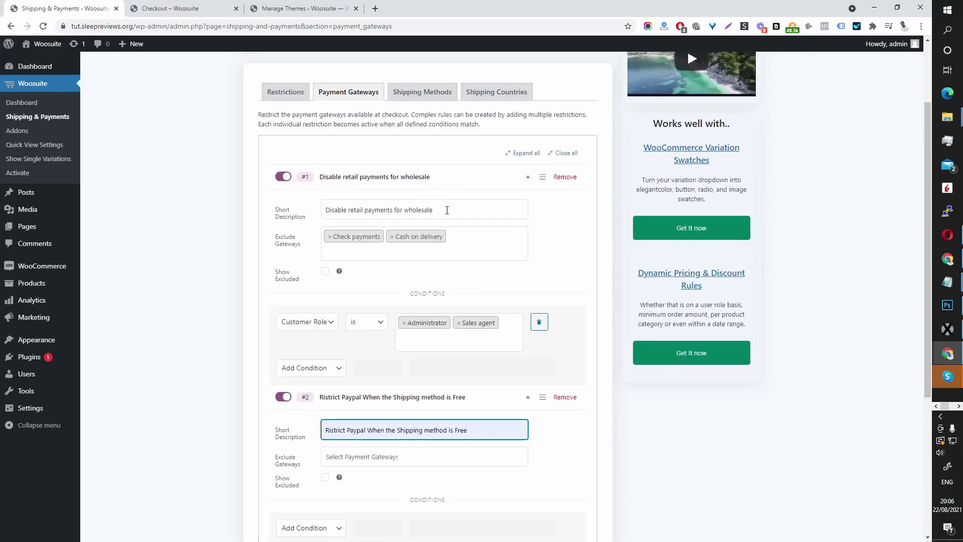
pyautogui.tripleClick(447, 210)
pyautogui.hotkey('ctrl', 'c')
pyautogui.scroll(-3, 398, 323)
pyautogui.moveTo(449, 279); pyautogui.dragTo(187, 267)
pyautogui.hotkey('ctrl', 'v')
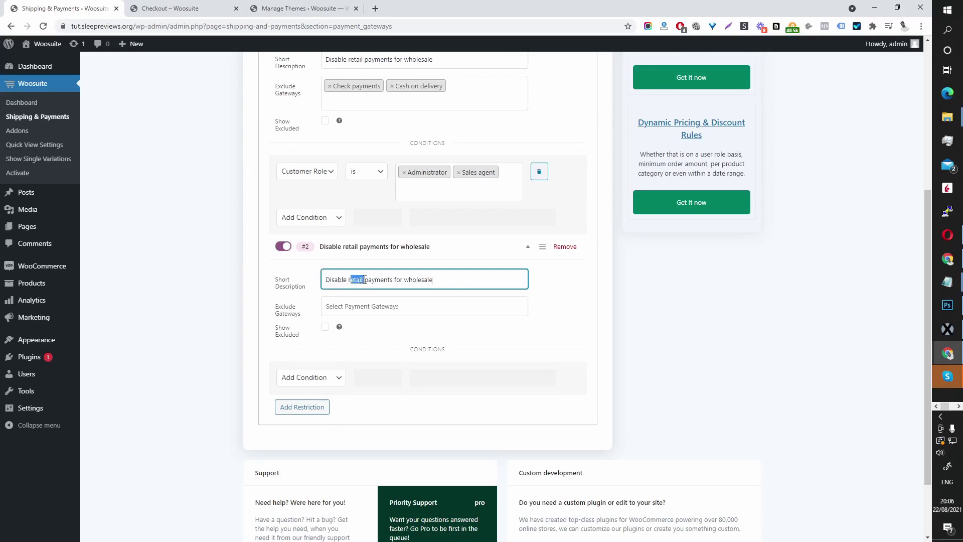
# - Reword the second restriction's short description as "Disable wholesale payments for retail"
pyautogui.press('BackSpace')
pyautogui.write('who')
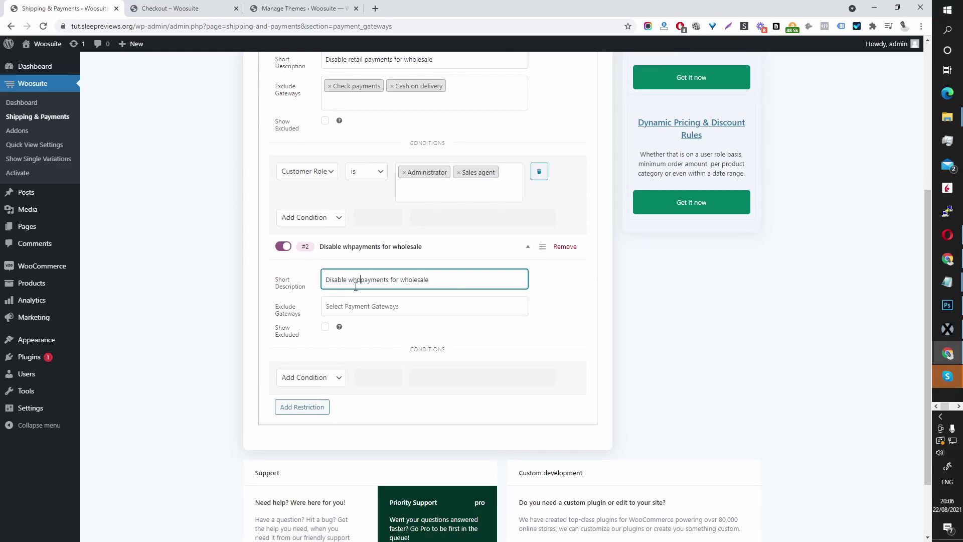
pyautogui.write('ls')
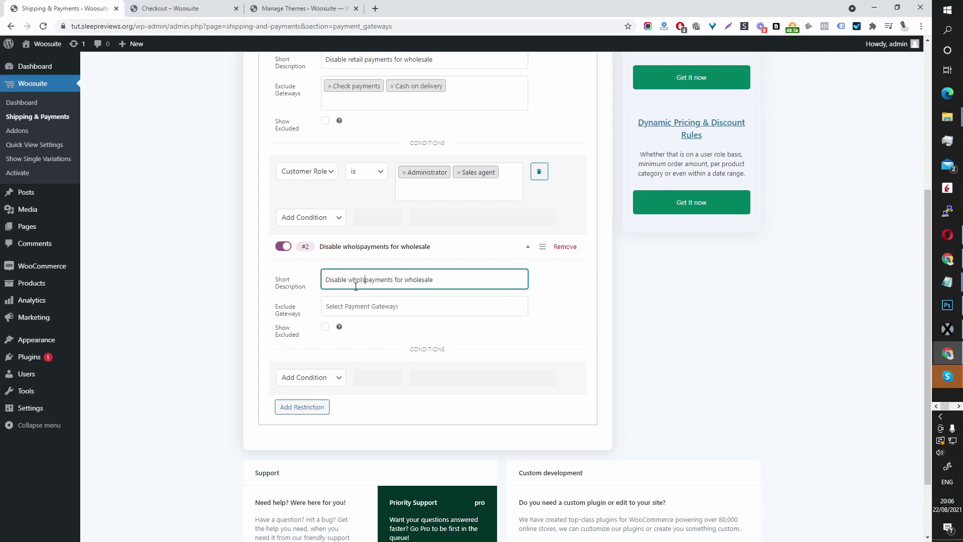
pyautogui.press('BackSpace')
pyautogui.write('esal')
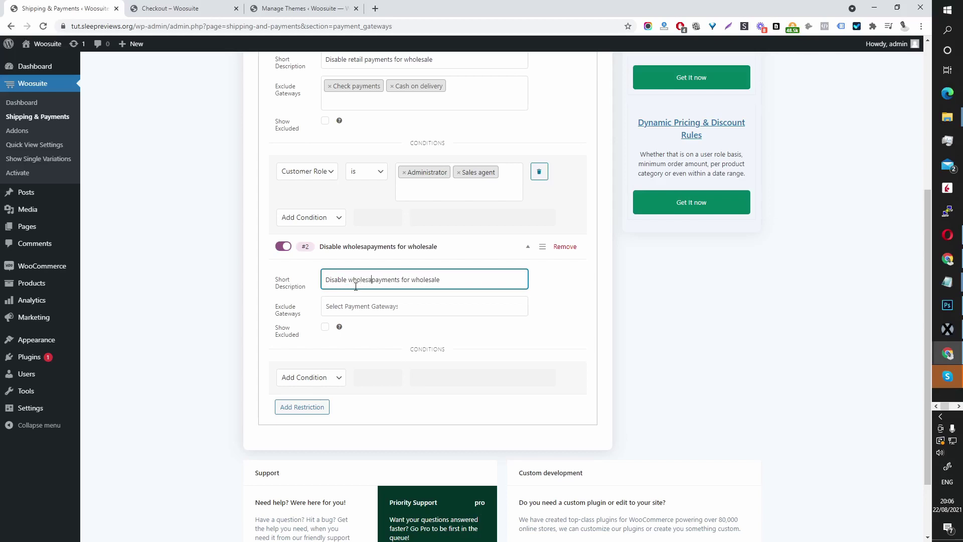
pyautogui.write('e')
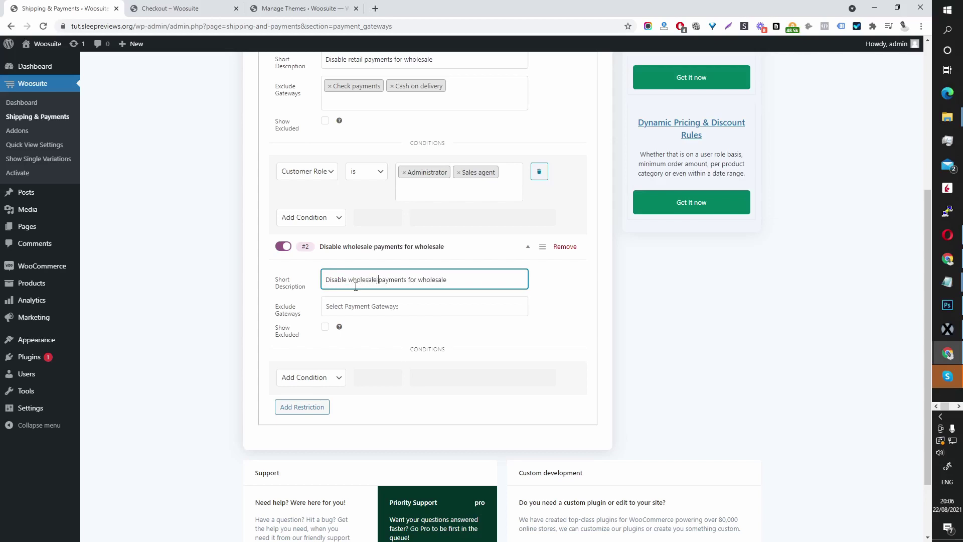
pyautogui.doubleClick(422, 282)
pyautogui.write('retai')
# - Exclude Direct bank transfer in the second restriction and add a condition requiring that Customer Role is Customer
pyautogui.click(382, 307)
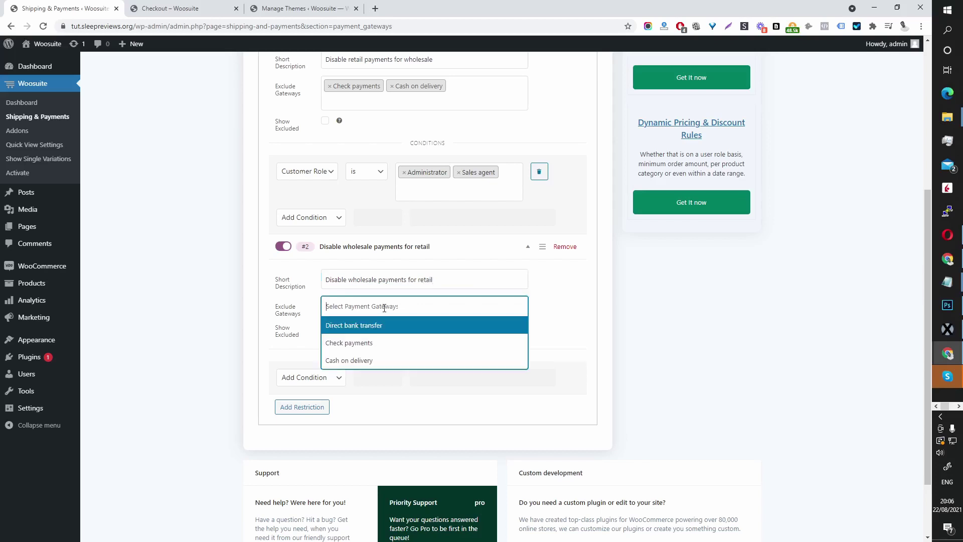
pyautogui.click(374, 327)
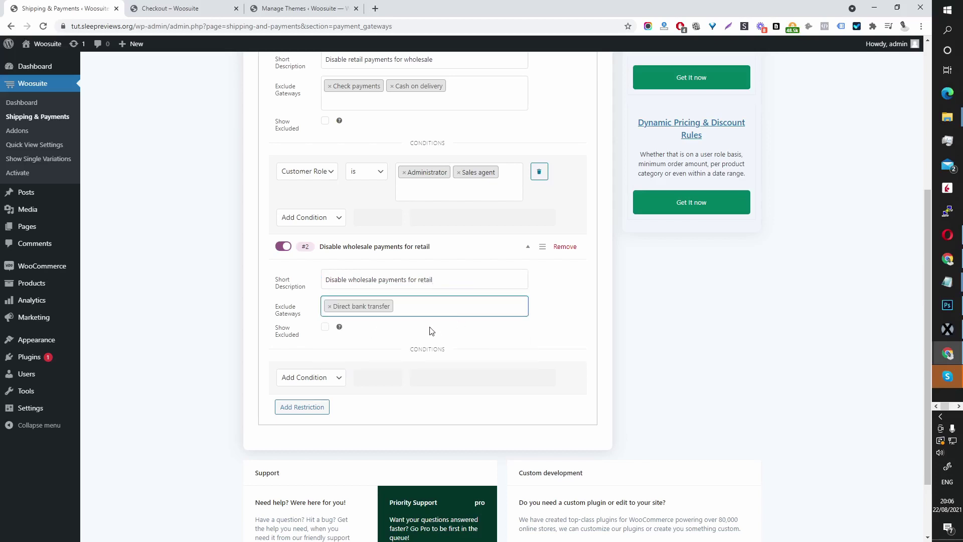
pyautogui.click(308, 377)
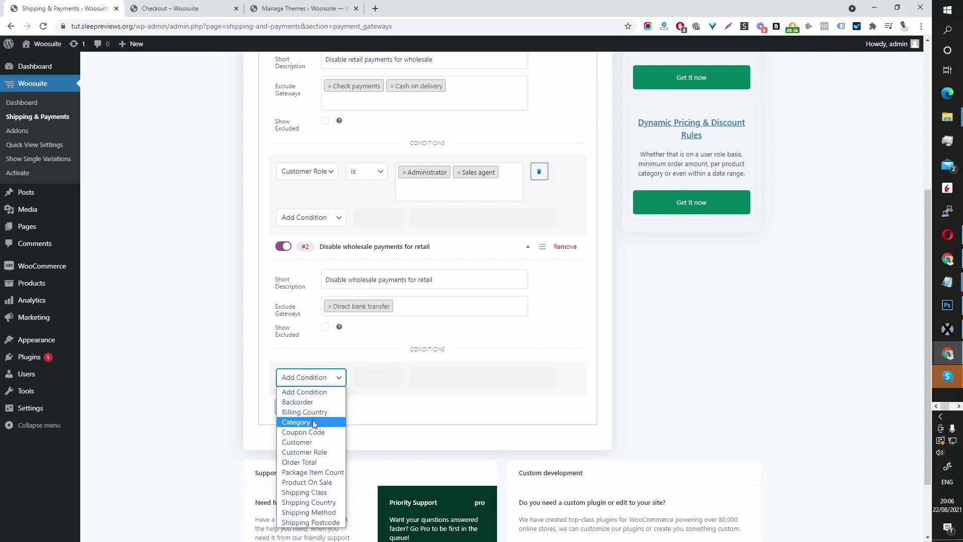
pyautogui.click(296, 441)
pyautogui.click(450, 385)
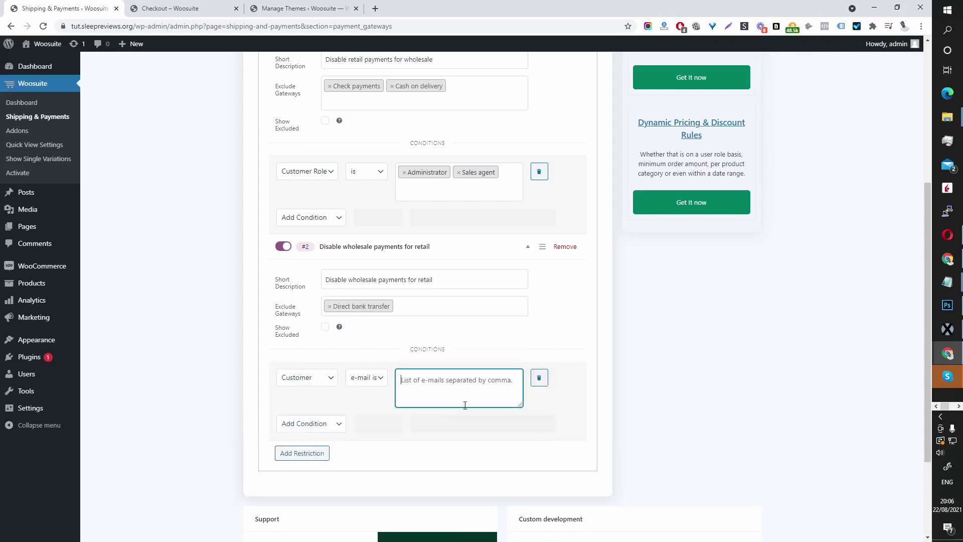
pyautogui.click(307, 378)
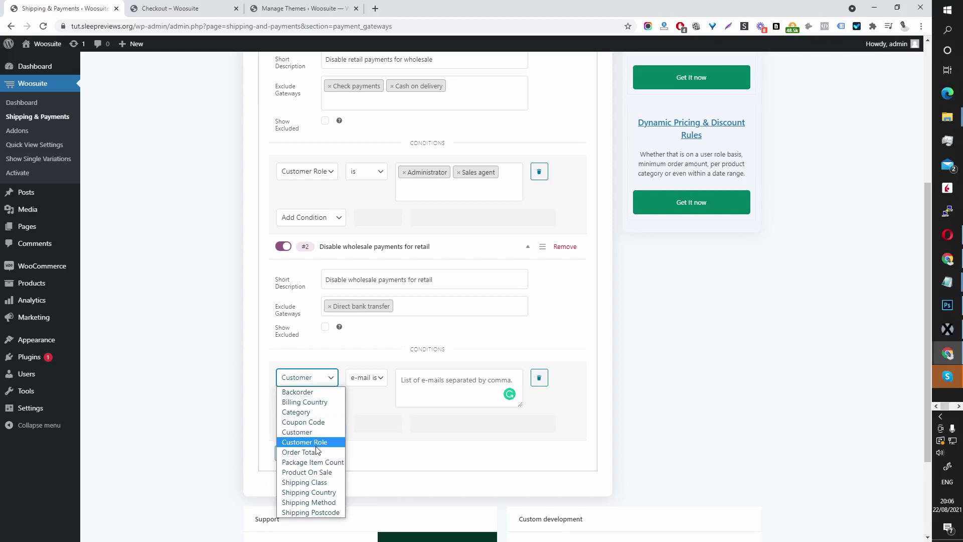
pyautogui.click(315, 441)
pyautogui.click(372, 379)
pyautogui.click(373, 392)
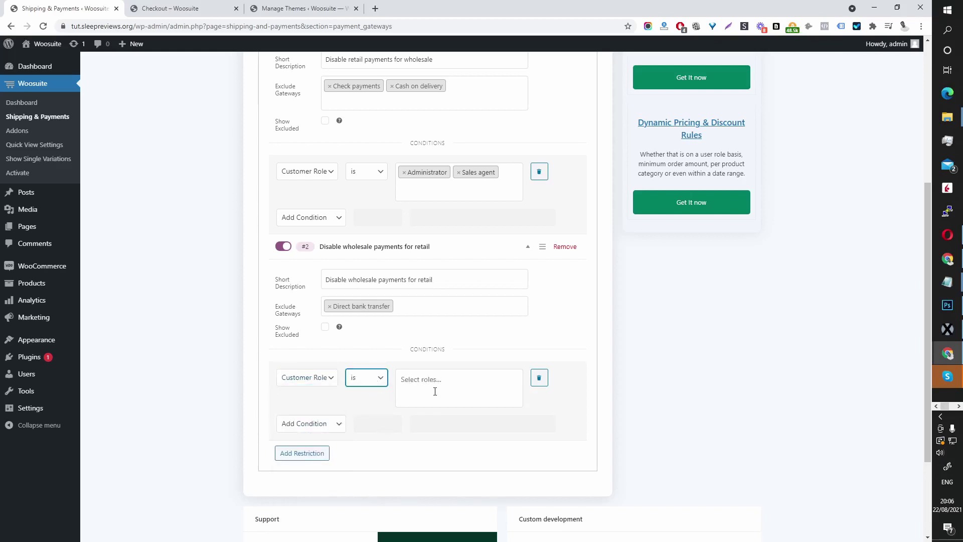
pyautogui.click(435, 392)
pyautogui.scroll(-2, 442, 487)
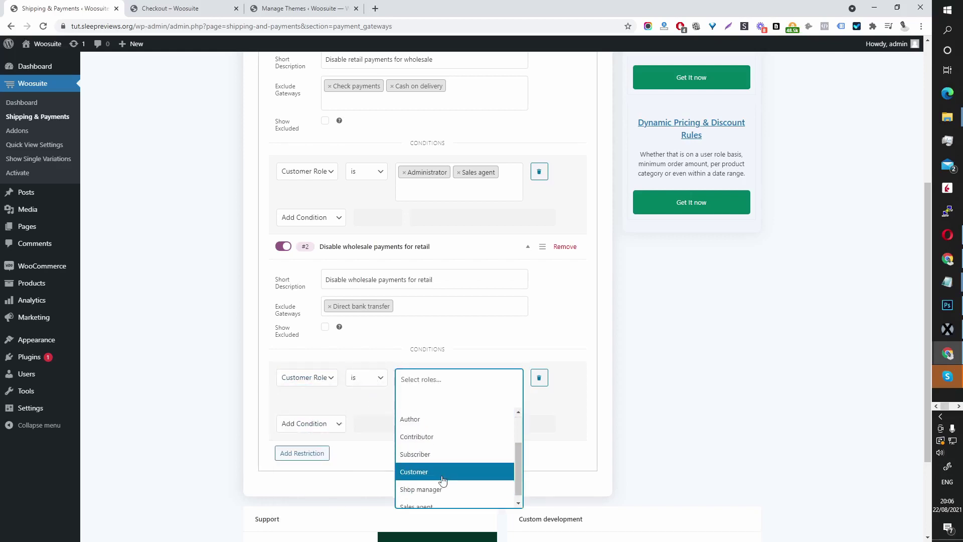
pyautogui.click(444, 471)
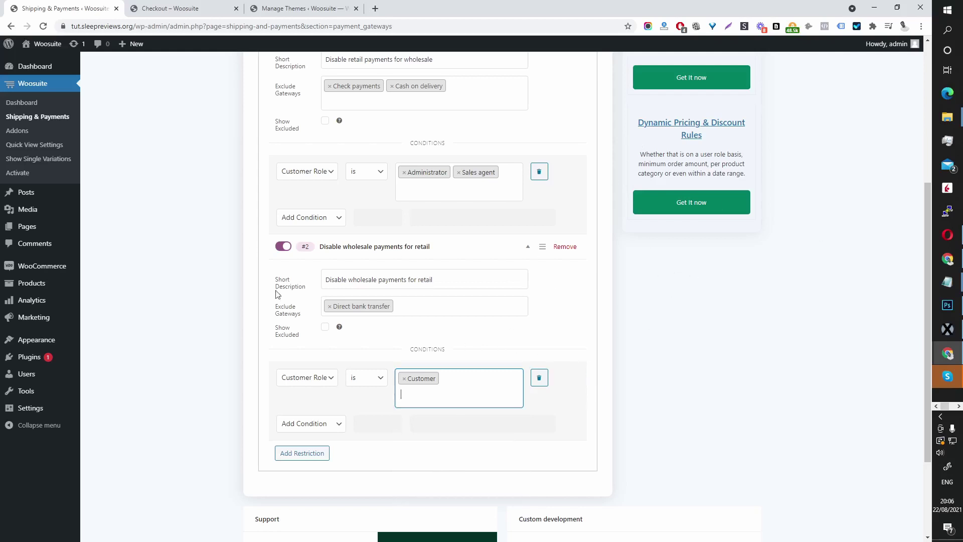
# - Replace the second restriction's short description with the earlier entry "Ristrict Paypal When the Shipping method is Free"
pyautogui.scroll(1, 325, 68)
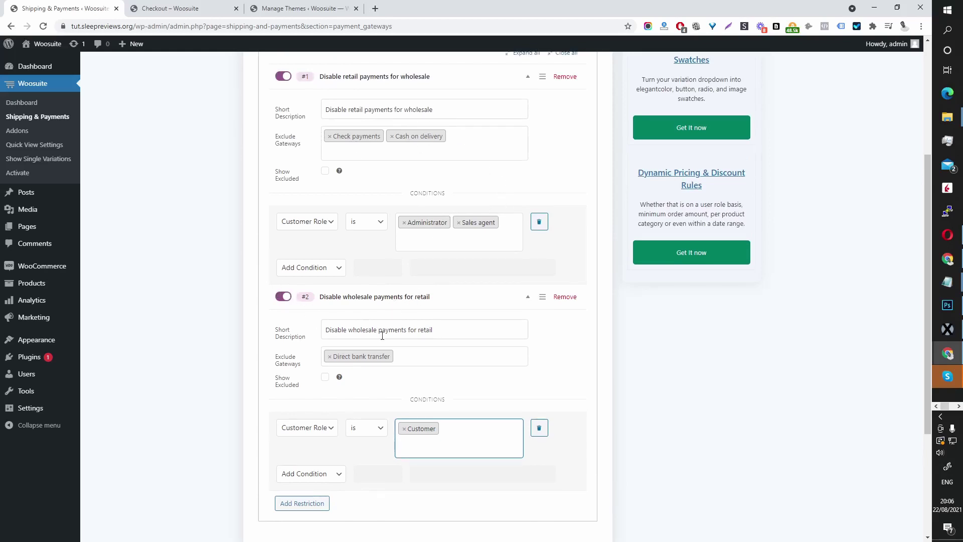
pyautogui.moveTo(451, 331); pyautogui.dragTo(201, 336)
pyautogui.press('BackSpace')
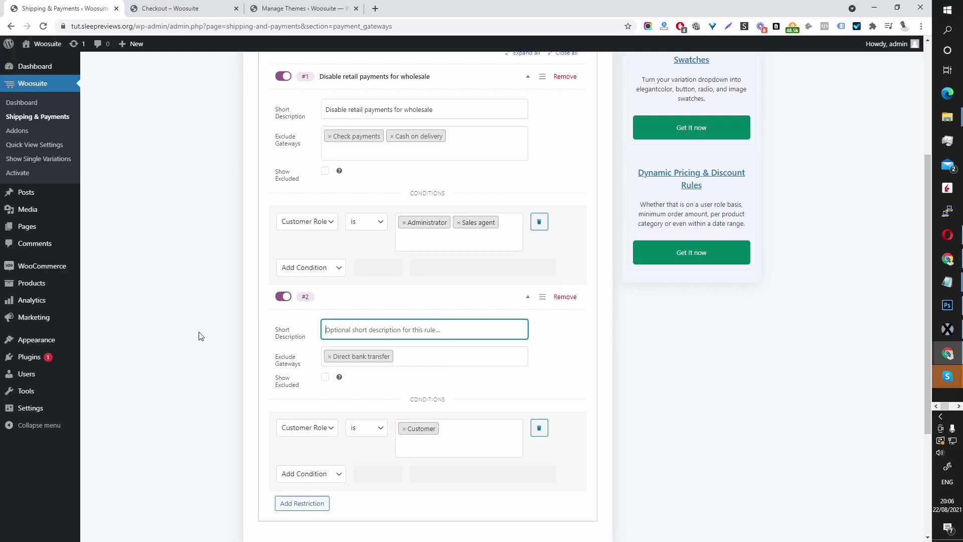
pyautogui.click(387, 337)
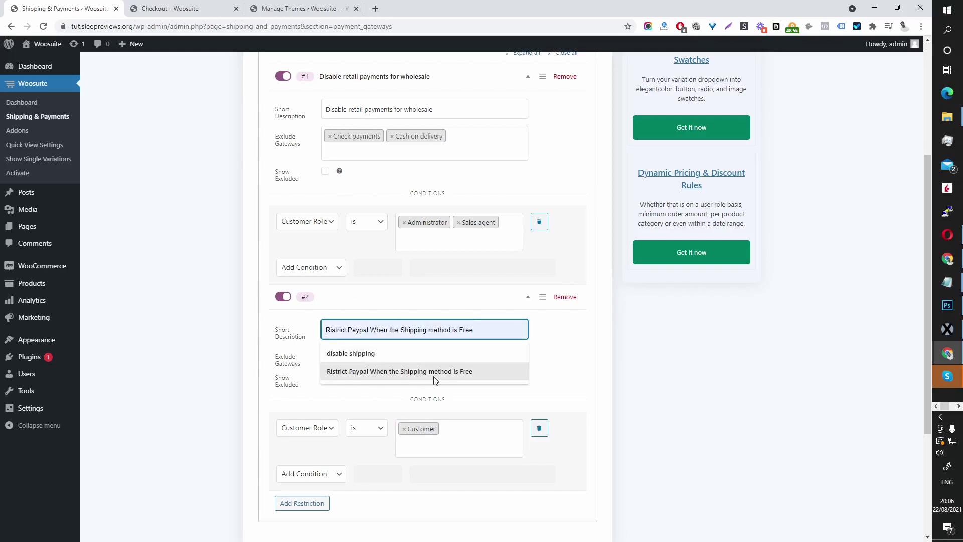
pyautogui.click(450, 374)
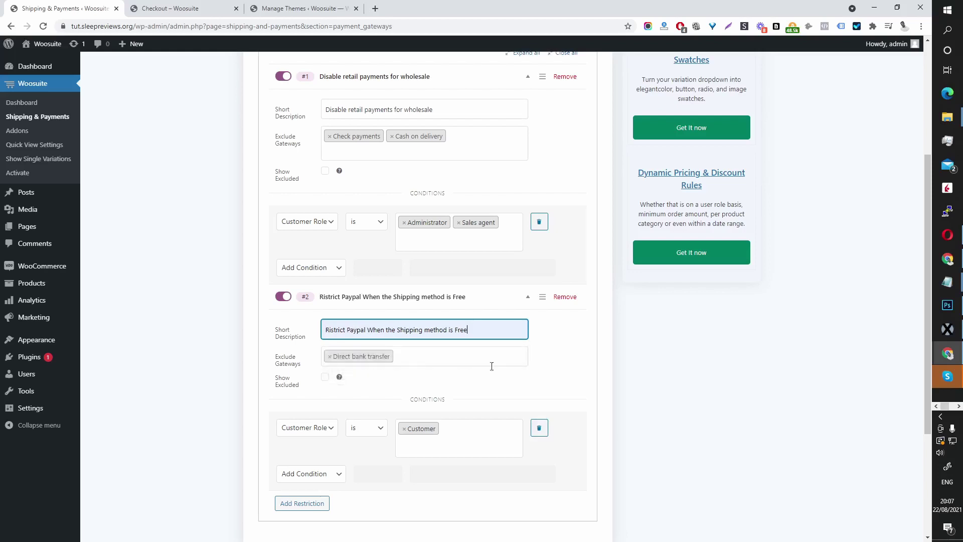
# - Clear the second restriction's excluded gateways and select Direct bank transfer again
pyautogui.click(329, 356)
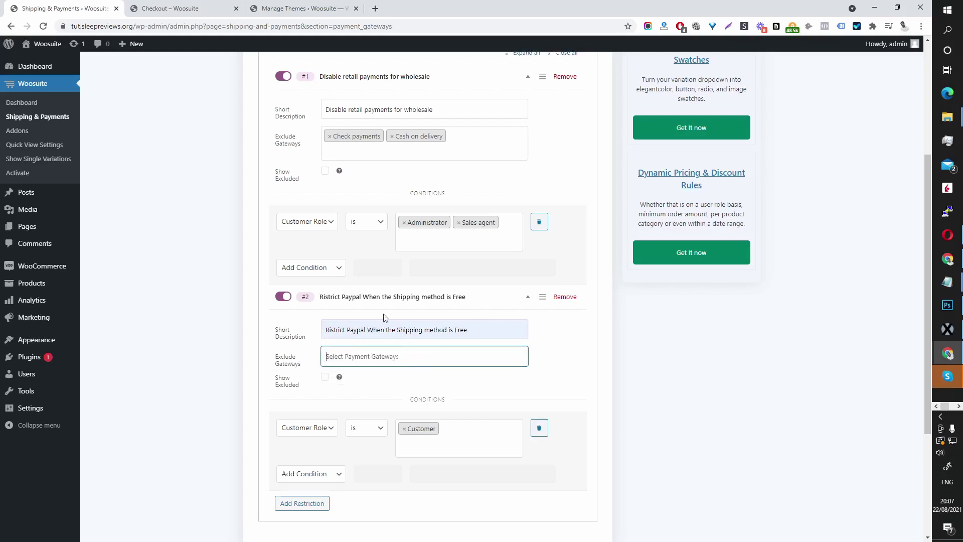
pyautogui.click(383, 357)
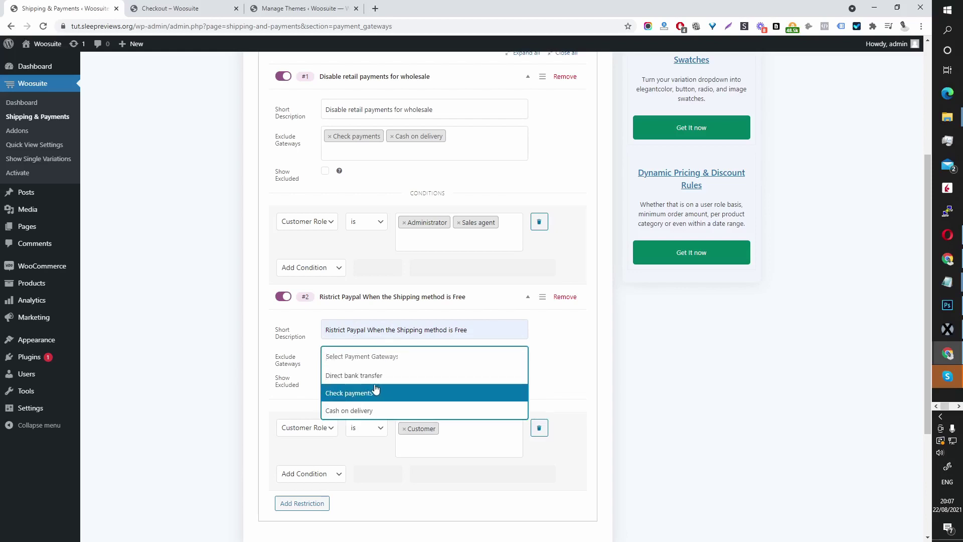
pyautogui.click(353, 380)
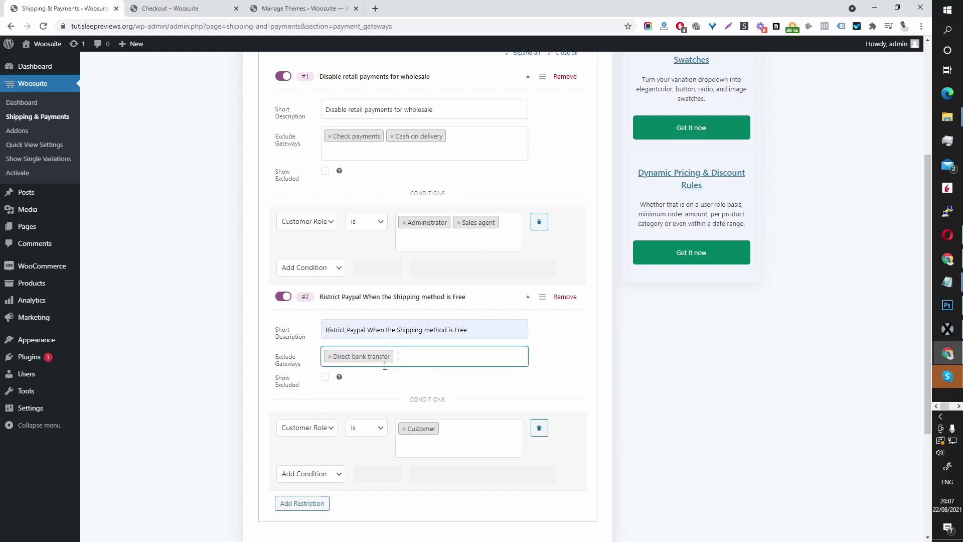
# - Change "Paypal" to "bank transfer" in the second restriction's short description
pyautogui.scroll(-2, 344, 383)
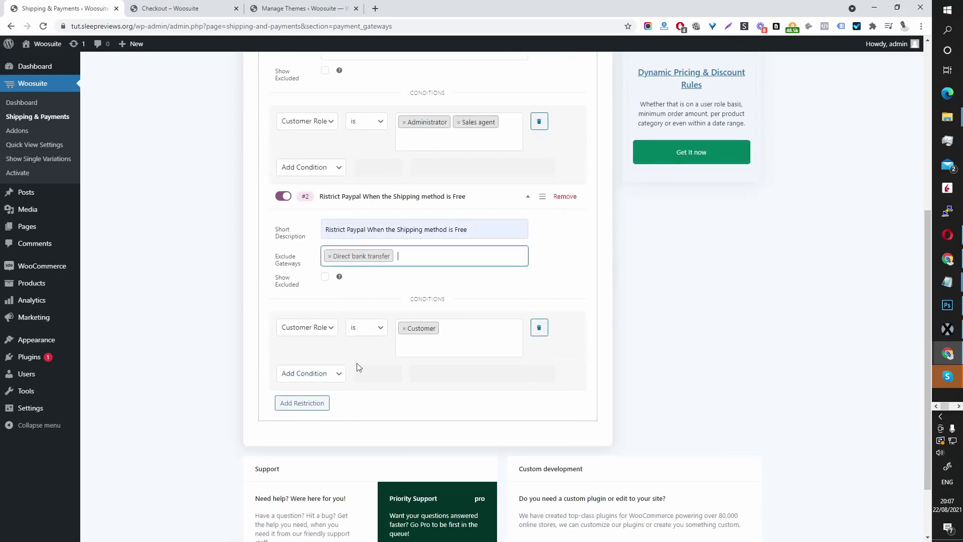
pyautogui.moveTo(364, 226); pyautogui.dragTo(351, 228)
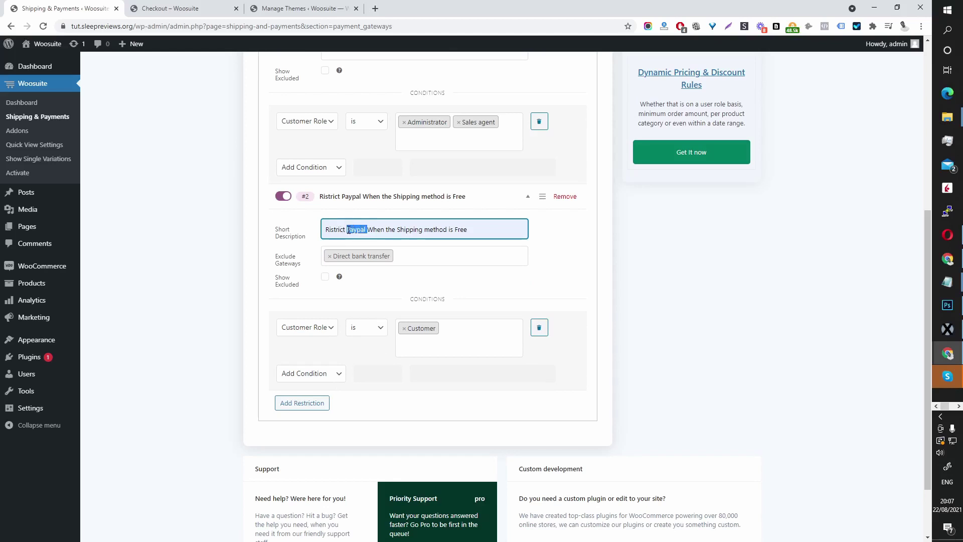
pyautogui.write('bank ')
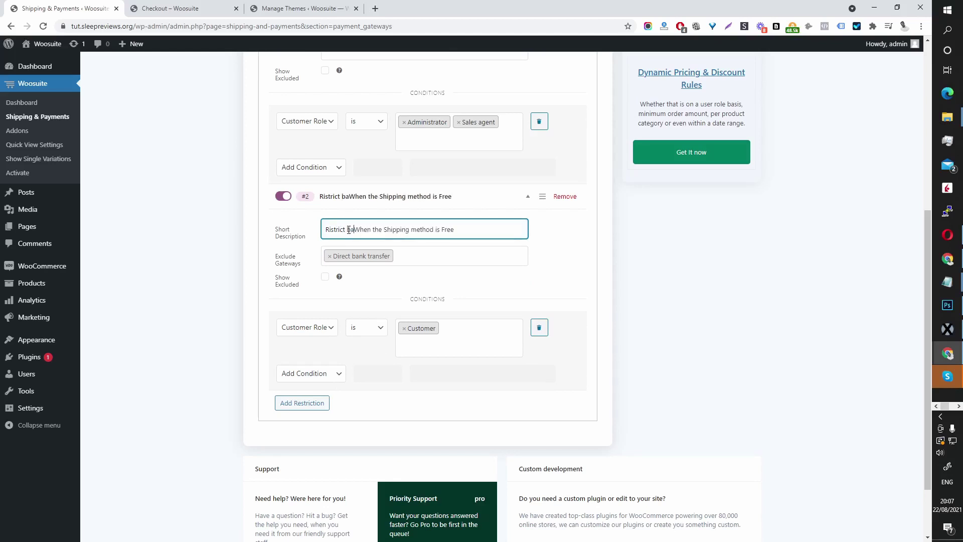
pyautogui.write('transfer')
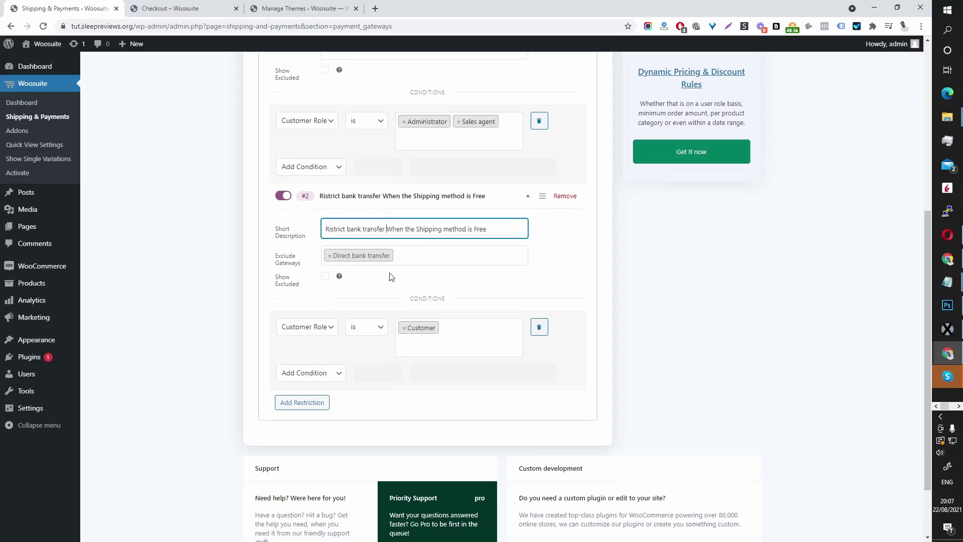
# - Change the second restriction's condition to Shipping Method is All "Free shipping" Method Instances and the UK Shipping "Free shipping" instance
pyautogui.scroll(-1, 372, 261)
pyautogui.click(314, 281)
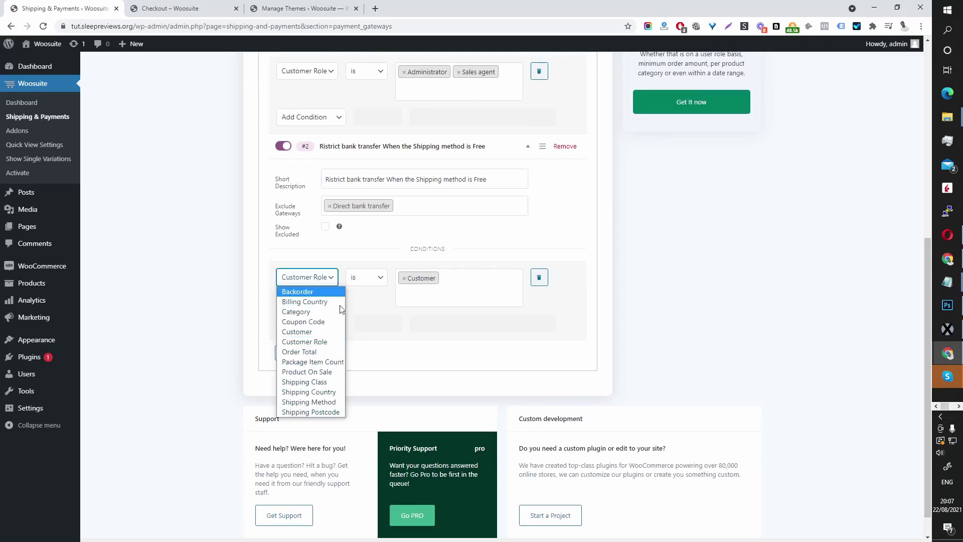
pyautogui.click(316, 402)
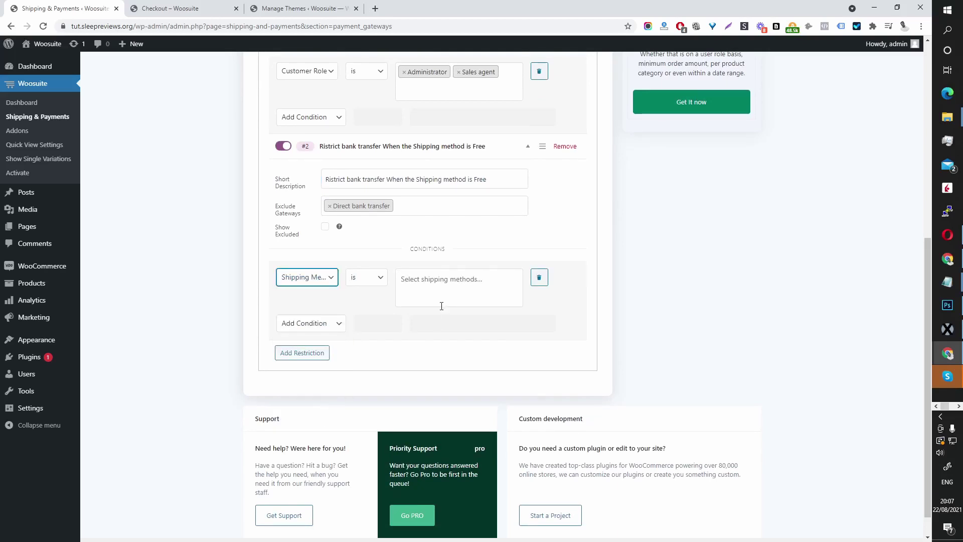
pyautogui.click(440, 285)
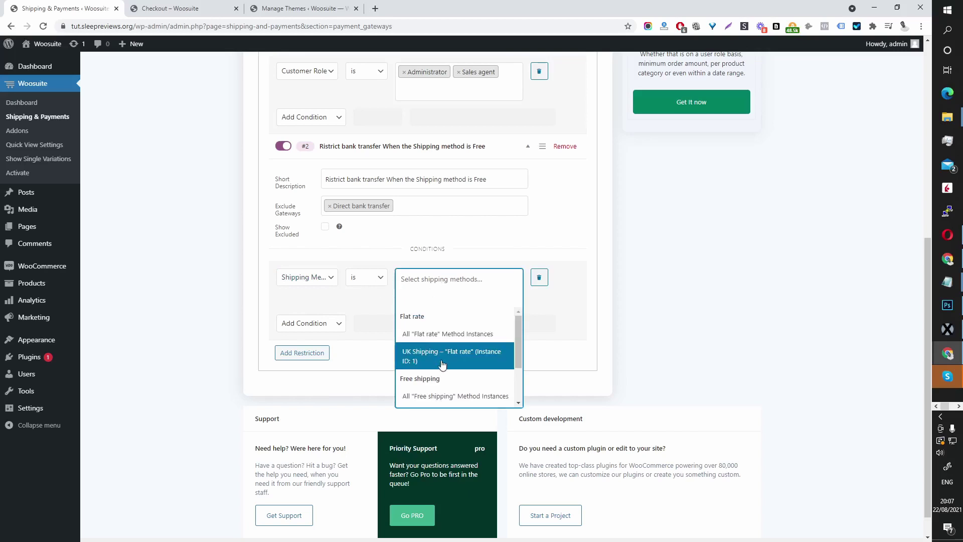
pyautogui.click(441, 395)
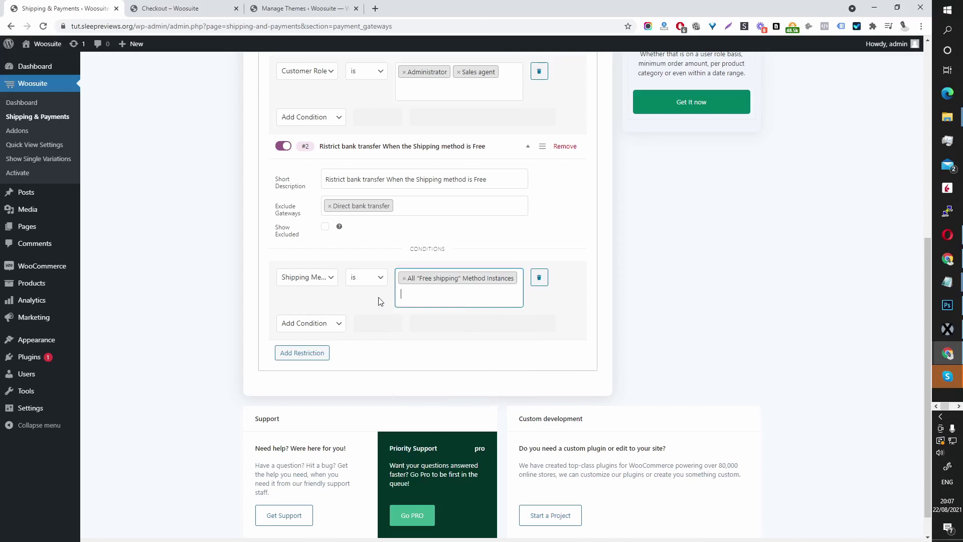
pyautogui.click(450, 293)
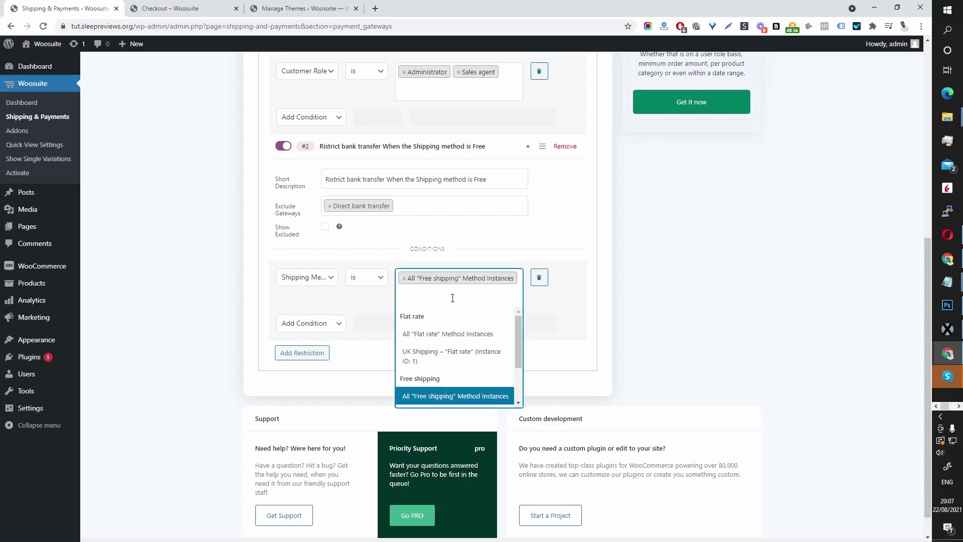
pyautogui.scroll(-2, 470, 371)
pyautogui.click(469, 375)
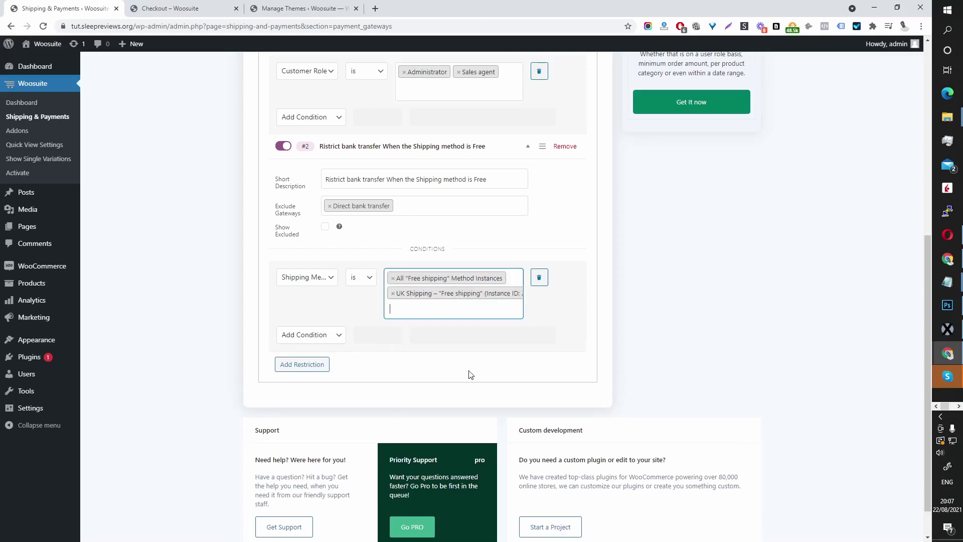
# - Disable the first payment restriction, "Disable retail payments for wholesale"
pyautogui.scroll(3, 406, 242)
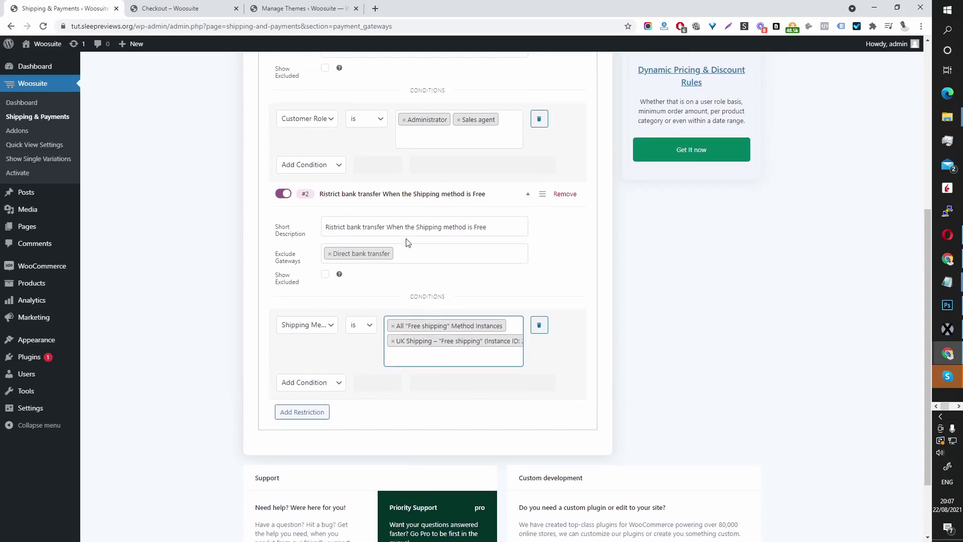
pyautogui.click(283, 76)
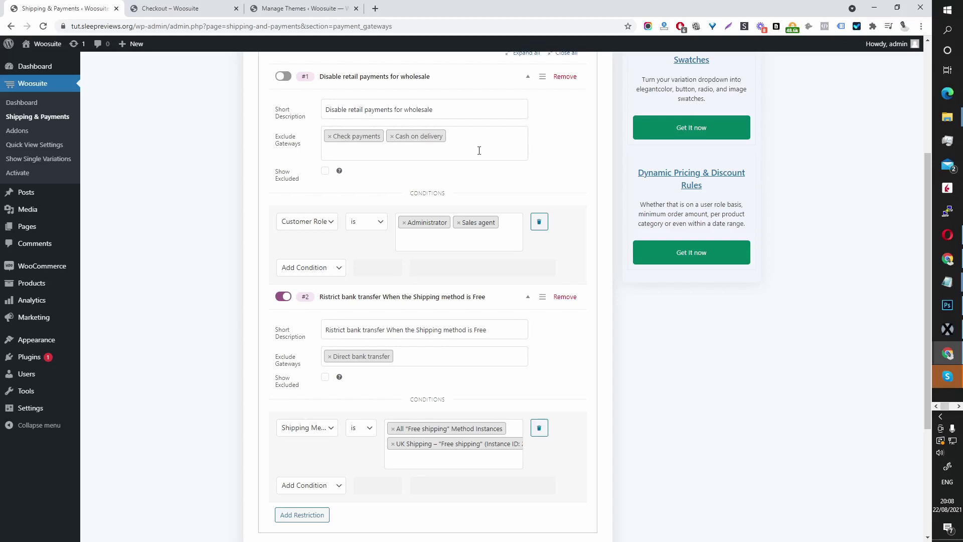
pyautogui.scroll(-3, 479, 150)
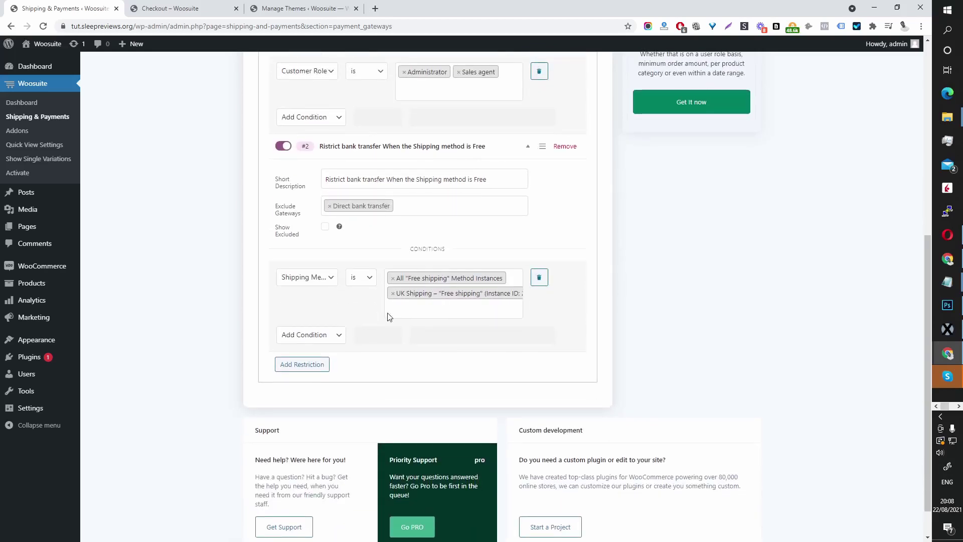
# - Review the shipping option at checkout and change "Free" to "Flat rate" in the second payment restriction's short description
pyautogui.click(194, 8)
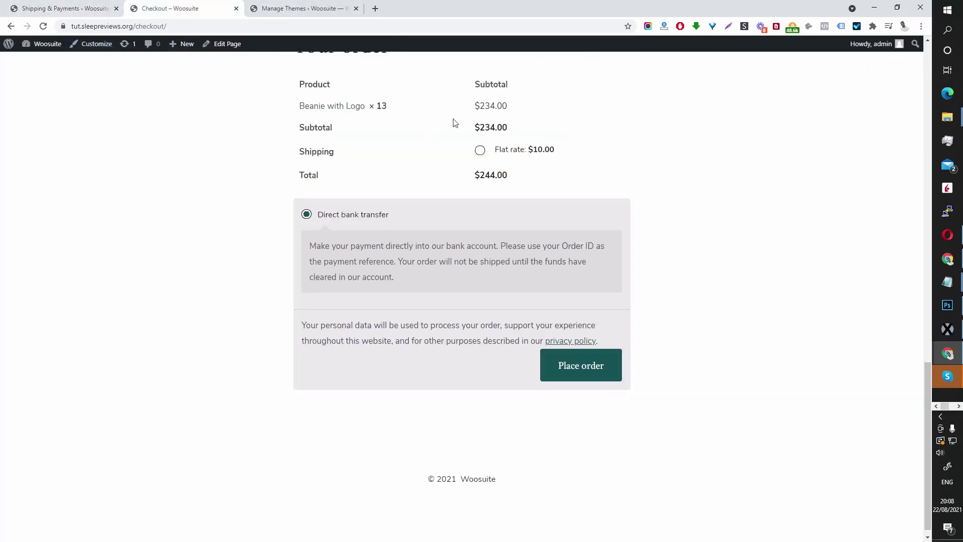
pyautogui.hotkey('ctrl', 'shift', 'Tab')
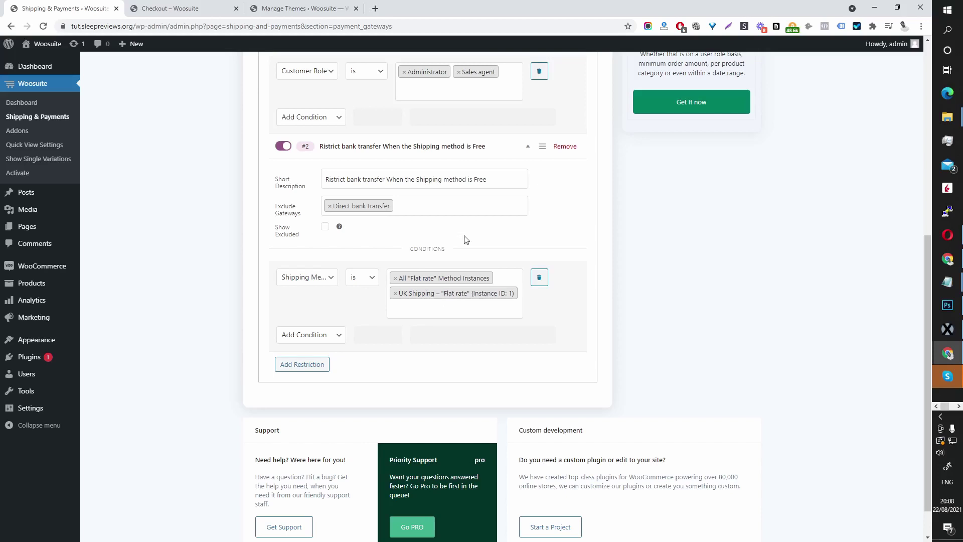
pyautogui.moveTo(416, 181); pyautogui.dragTo(443, 180)
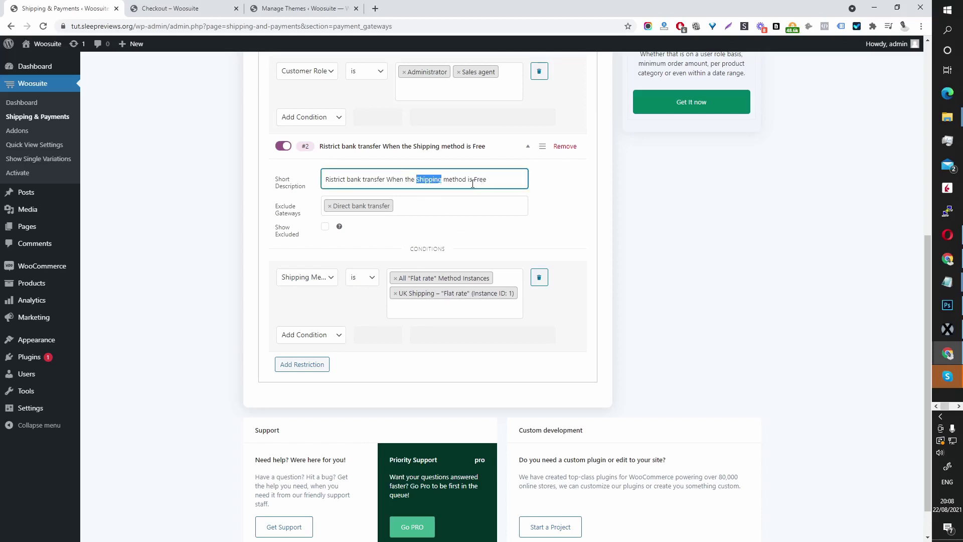
pyautogui.moveTo(476, 180); pyautogui.dragTo(490, 177)
pyautogui.write('la')
pyautogui.scroll(5, 593, 220)
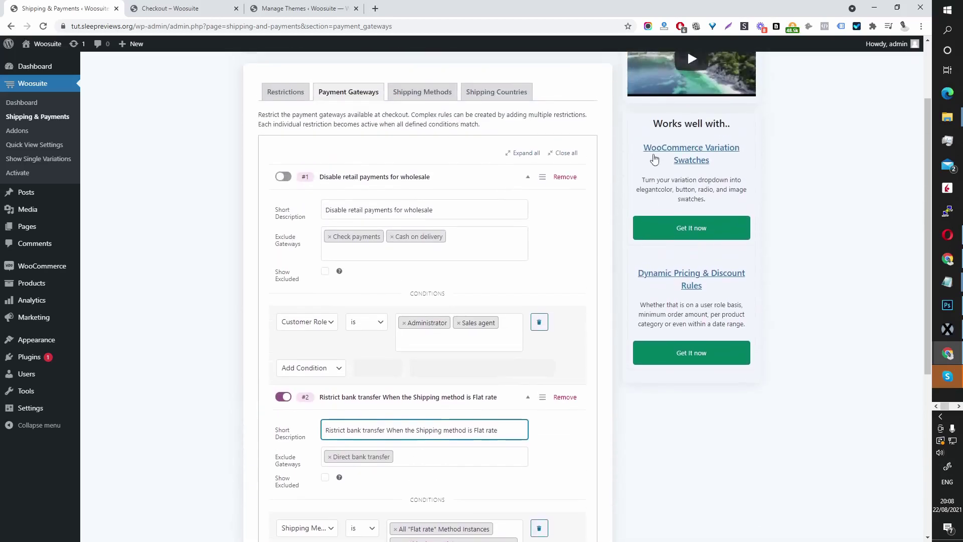
pyautogui.scroll(2, 655, 159)
# - Save the payment gateway restrictions and reload the checkout page to test them
pyautogui.click(729, 66)
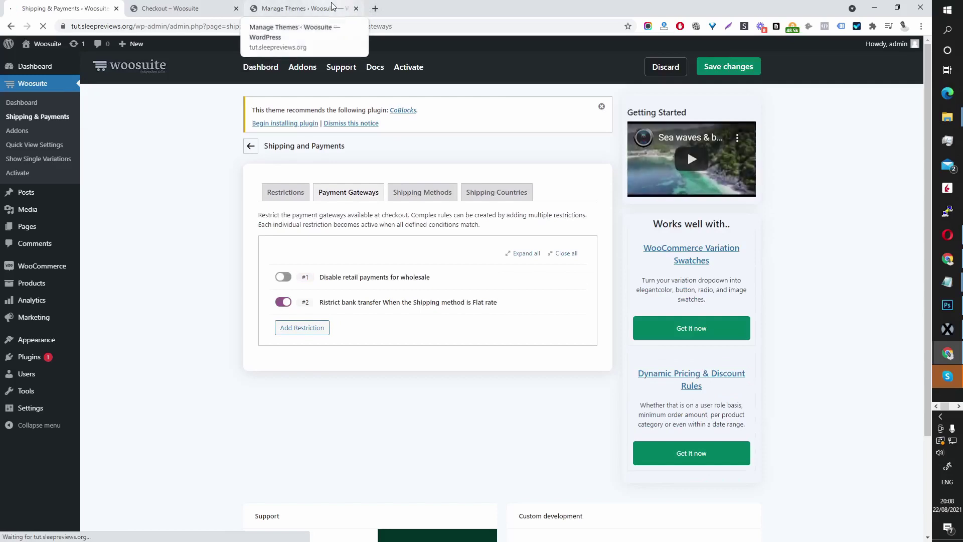
pyautogui.click(198, 8)
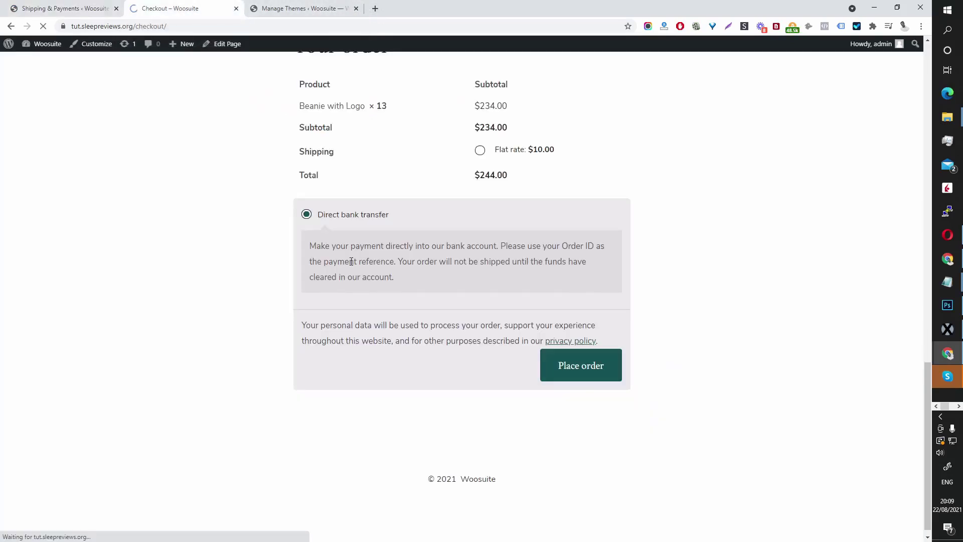
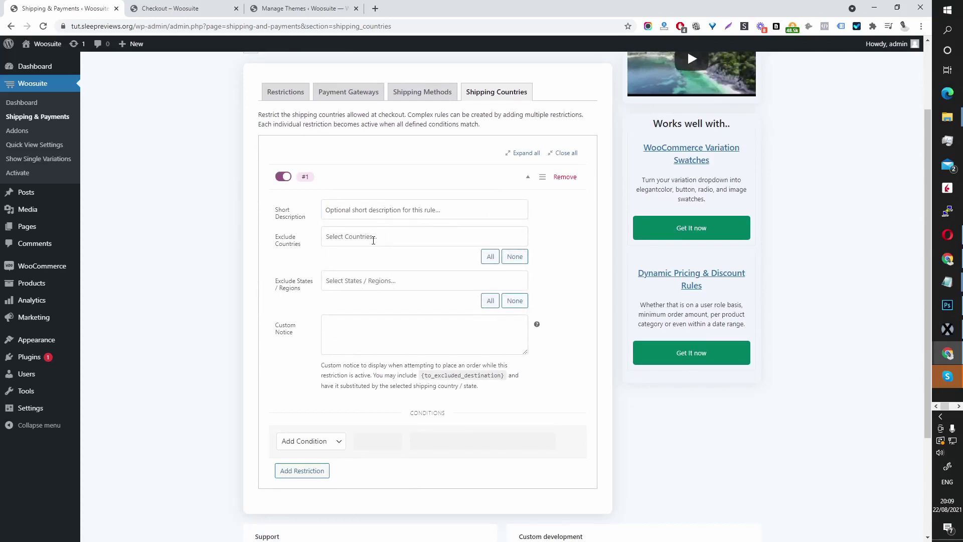
# - Exclude Australia in the first shipping countries restriction and look through its available states and regions
pyautogui.click(374, 238)
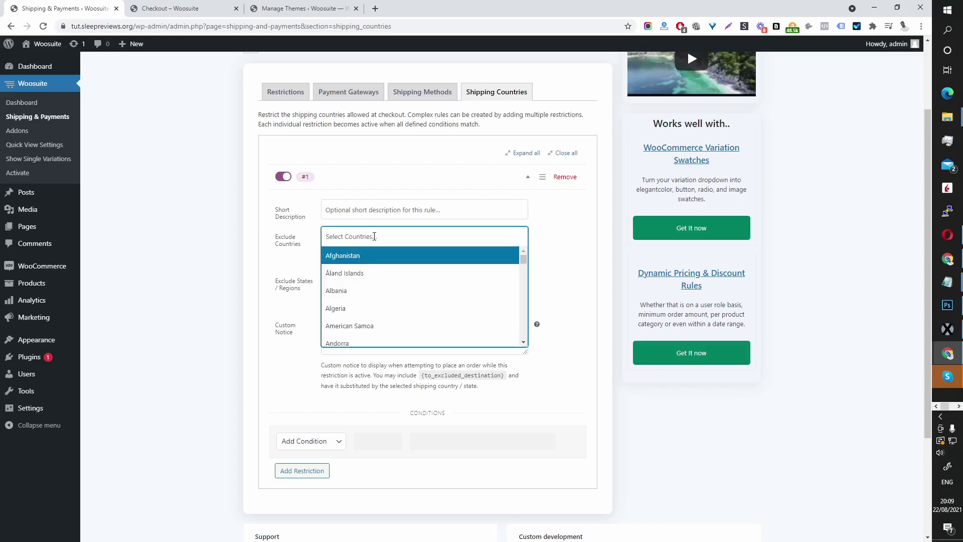
pyautogui.scroll(-4, 376, 283)
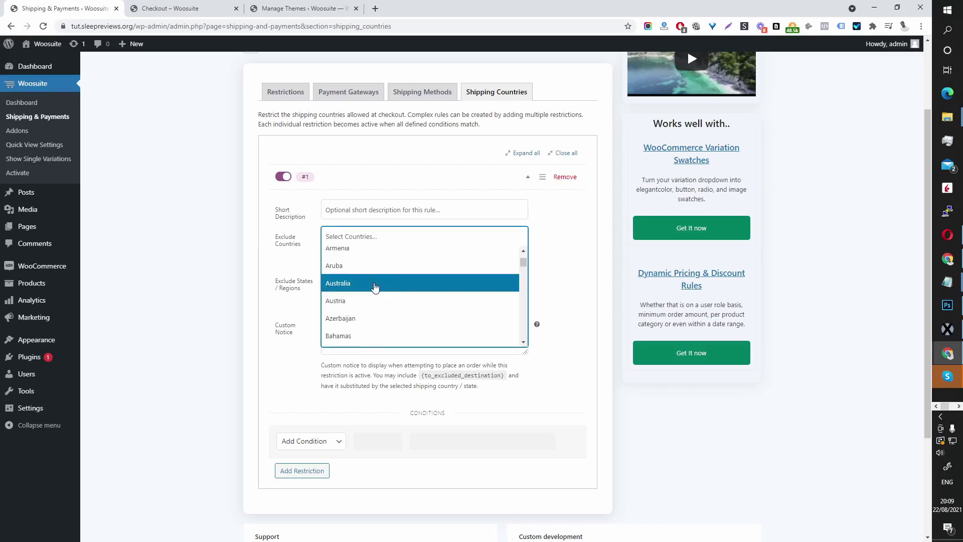
pyautogui.click(375, 284)
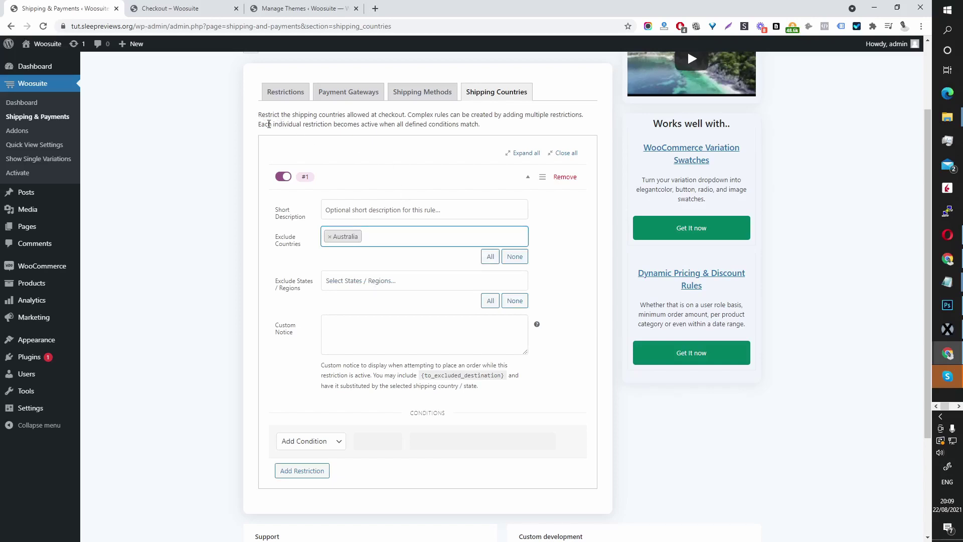
pyautogui.moveTo(265, 118); pyautogui.dragTo(409, 111)
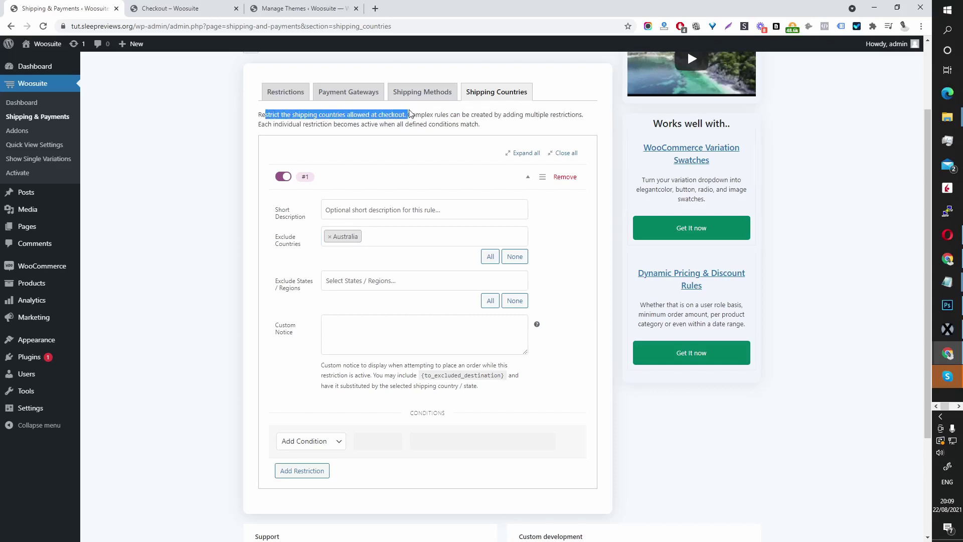
pyautogui.scroll(-2, 384, 181)
pyautogui.click(384, 181)
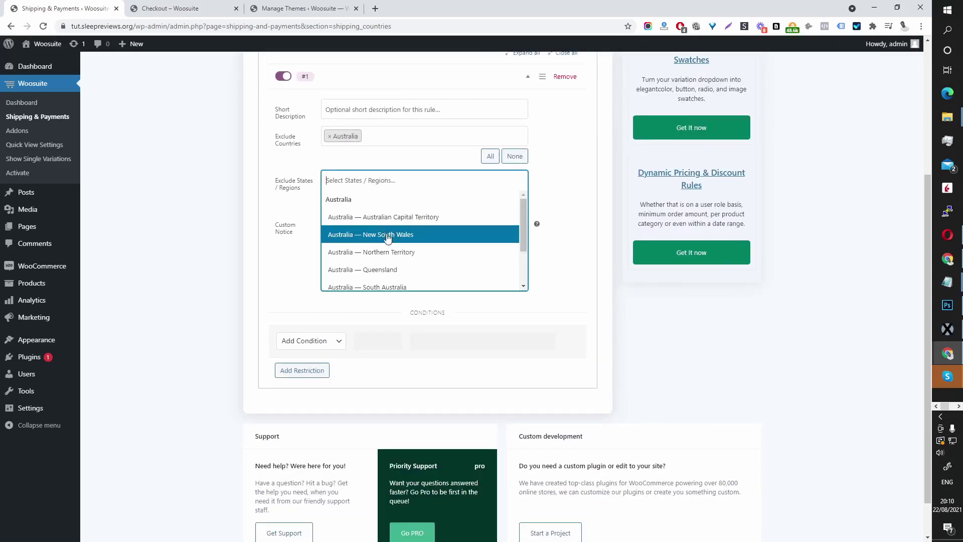
pyautogui.click(282, 240)
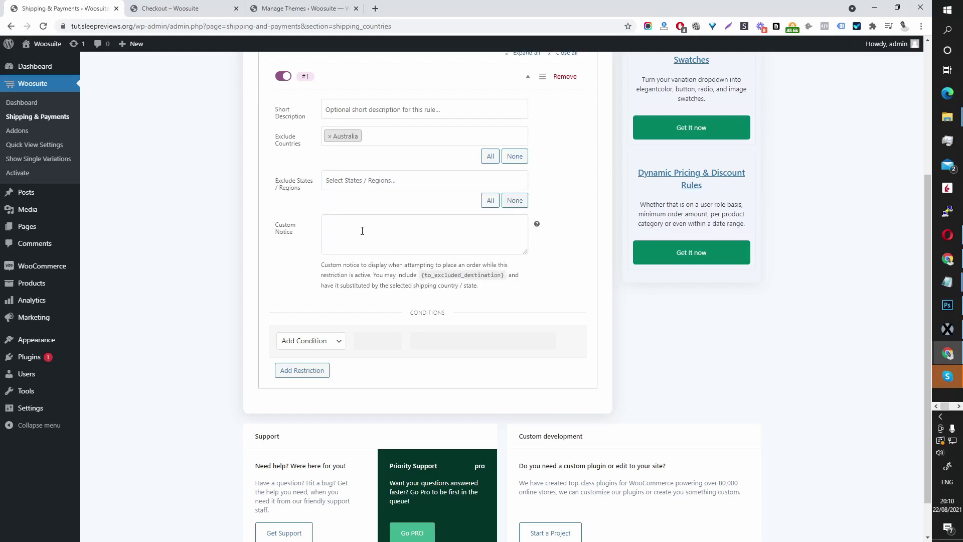
# - Add a condition to the Australia restriction requiring Cart Total < $100
pyautogui.scroll(-1, 362, 231)
pyautogui.click(321, 294)
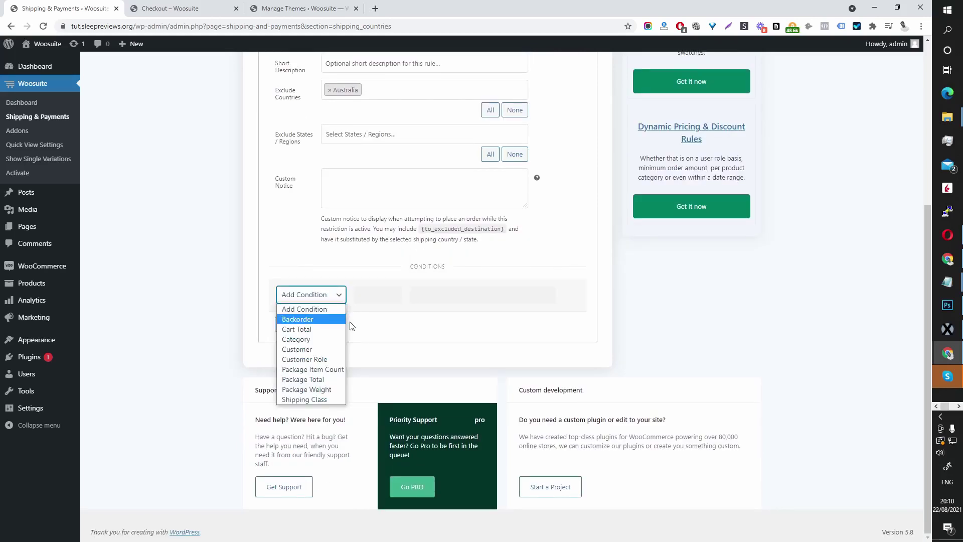
pyautogui.click(301, 329)
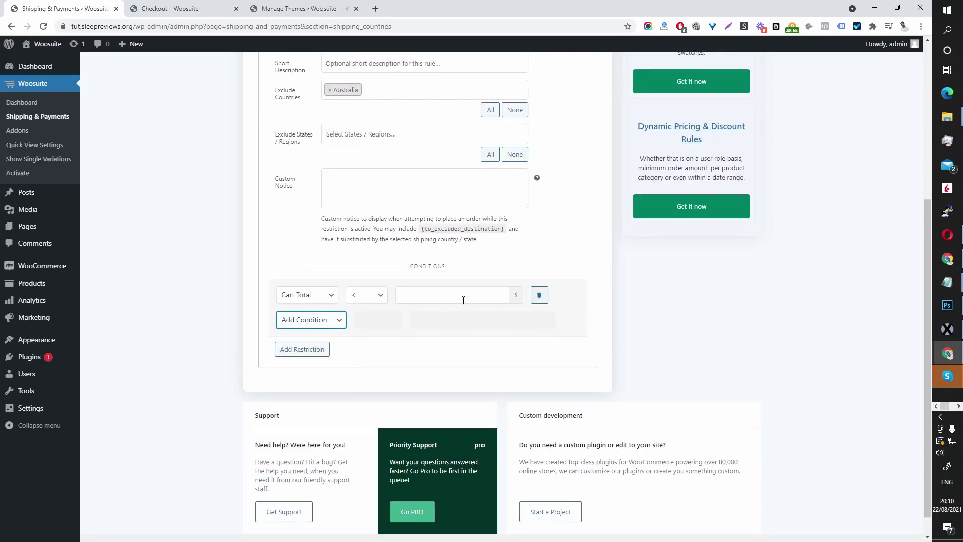
pyautogui.click(380, 299)
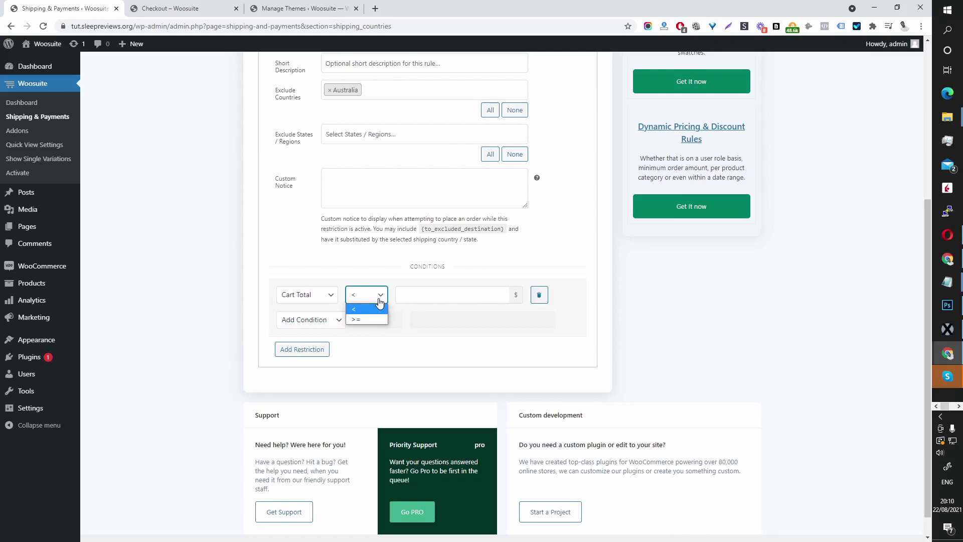
pyautogui.click(371, 309)
pyautogui.click(426, 295)
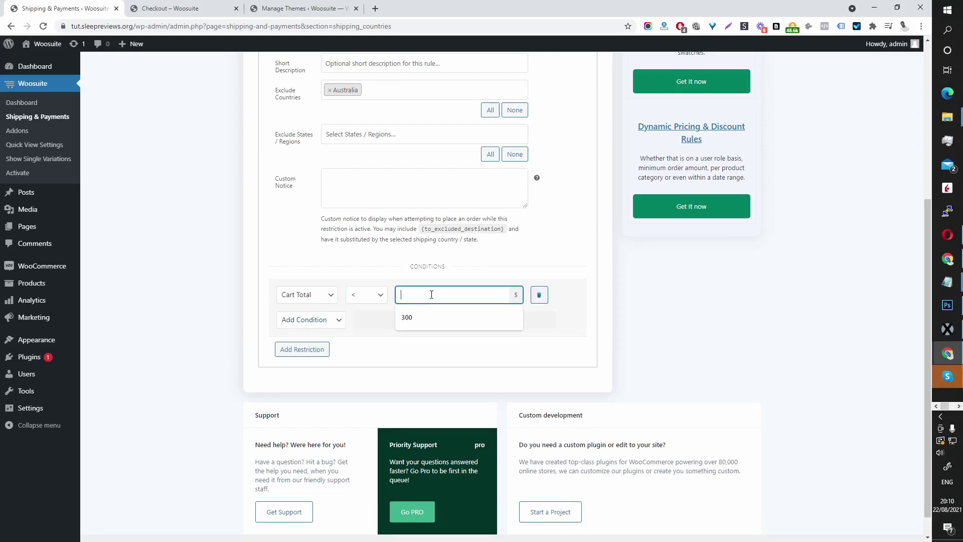
pyautogui.write('100')
# - Set the Australia restriction's short description to "Exclude shipping to austrilia when order in less than $100"
pyautogui.scroll(2, 431, 294)
pyautogui.click(395, 166)
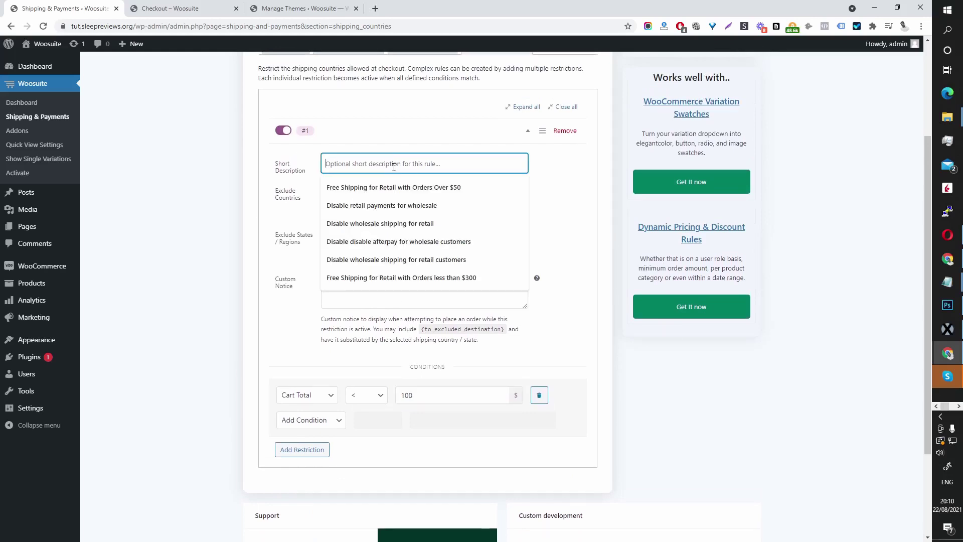
pyautogui.write('Exc')
pyautogui.click(381, 181)
# - Set the custom notice to "Sorry your order amount is too small for us to ship to {to_excluded_destination}, please consider adding more to cart." and save
pyautogui.scroll(-2, 320, 194)
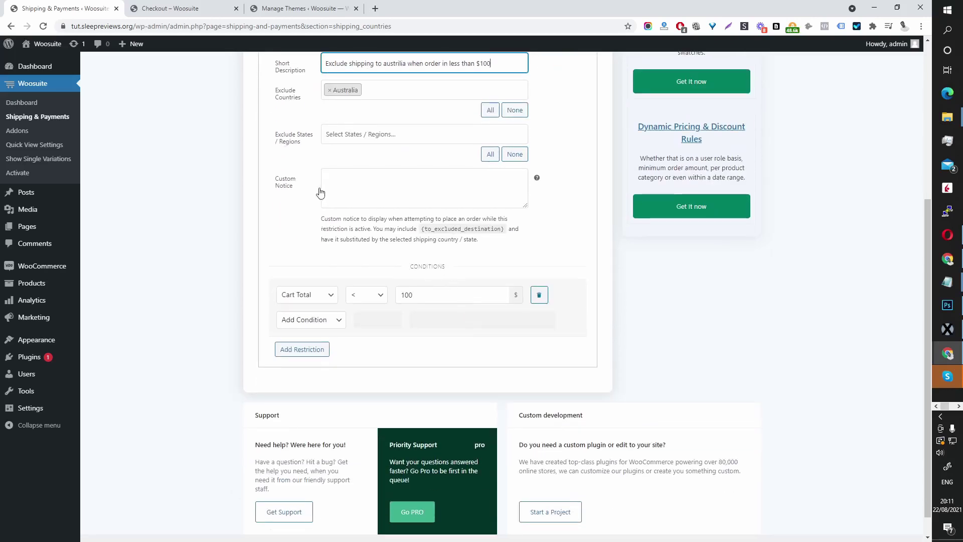
pyautogui.doubleClick(422, 228)
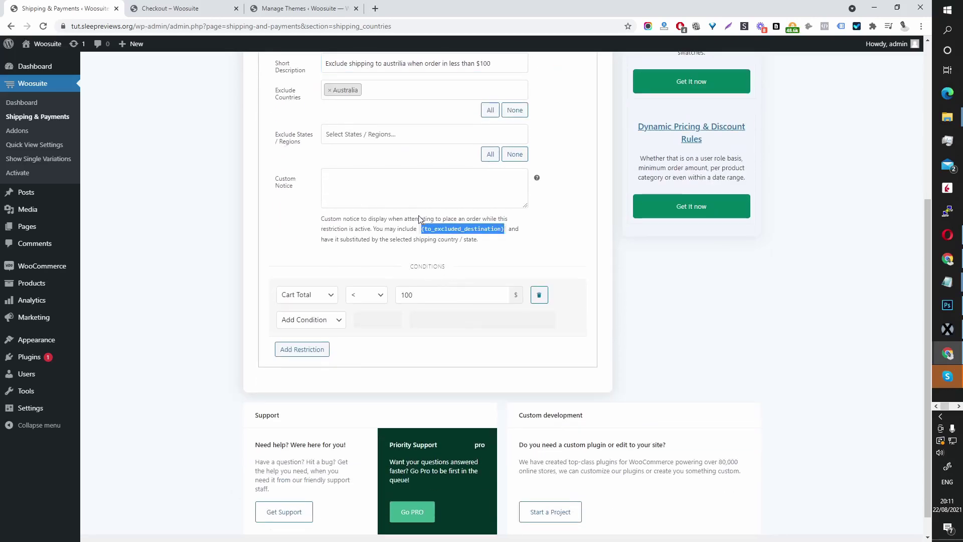
pyautogui.click(410, 197)
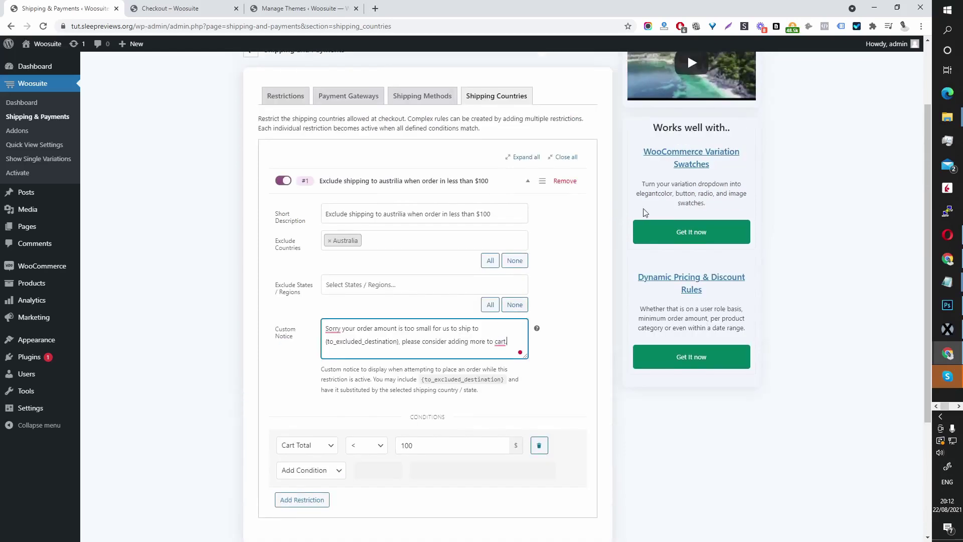
pyautogui.scroll(2, 647, 210)
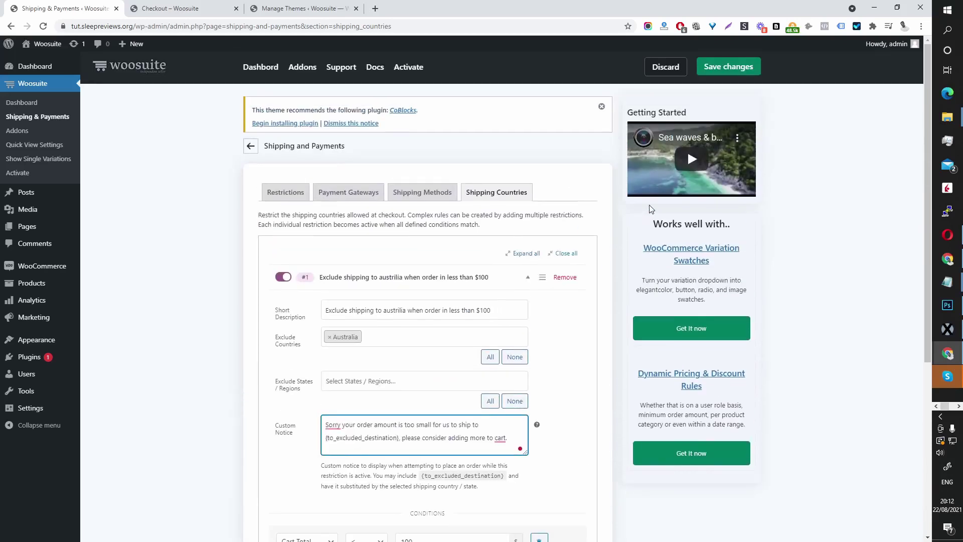
pyautogui.click(750, 73)
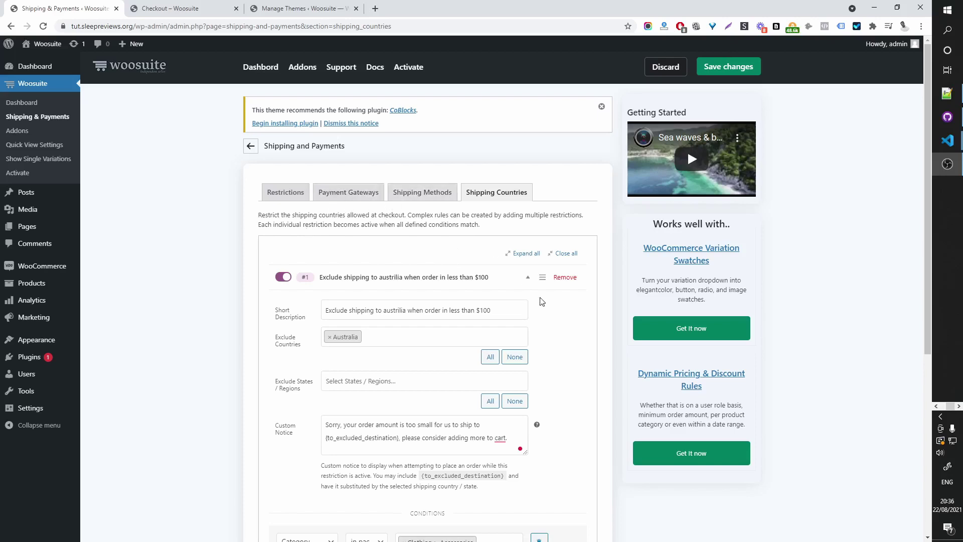
pyautogui.scroll(-2, 539, 300)
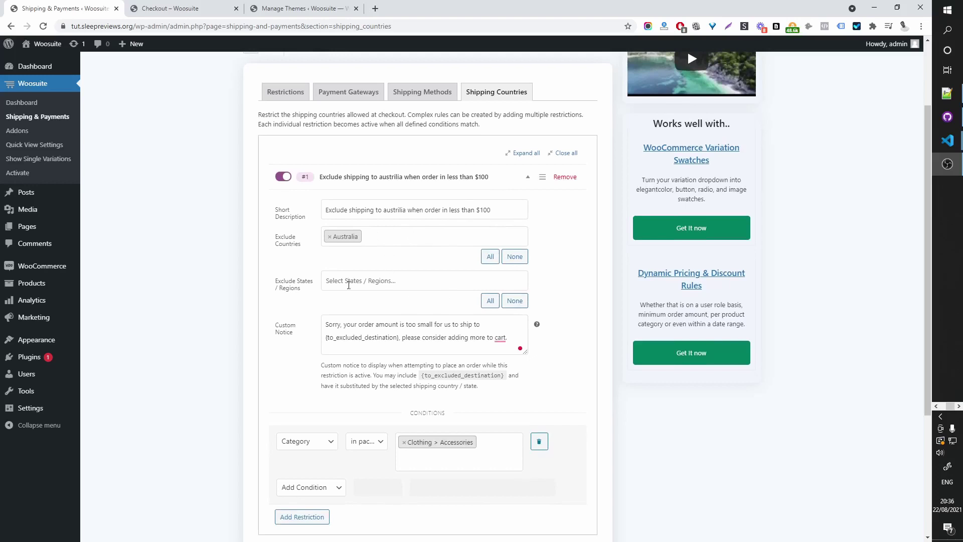
pyautogui.scroll(-2, 414, 282)
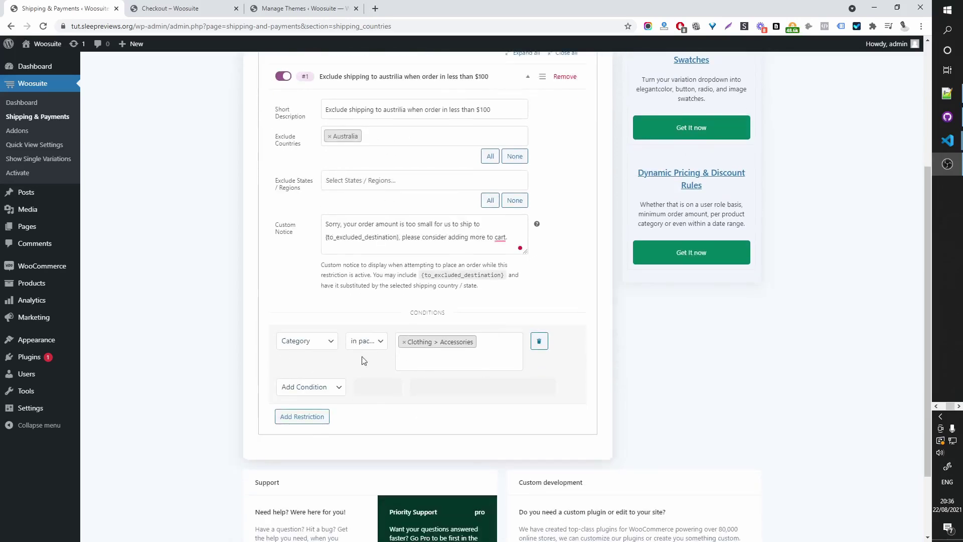
pyautogui.scroll(4, 505, 361)
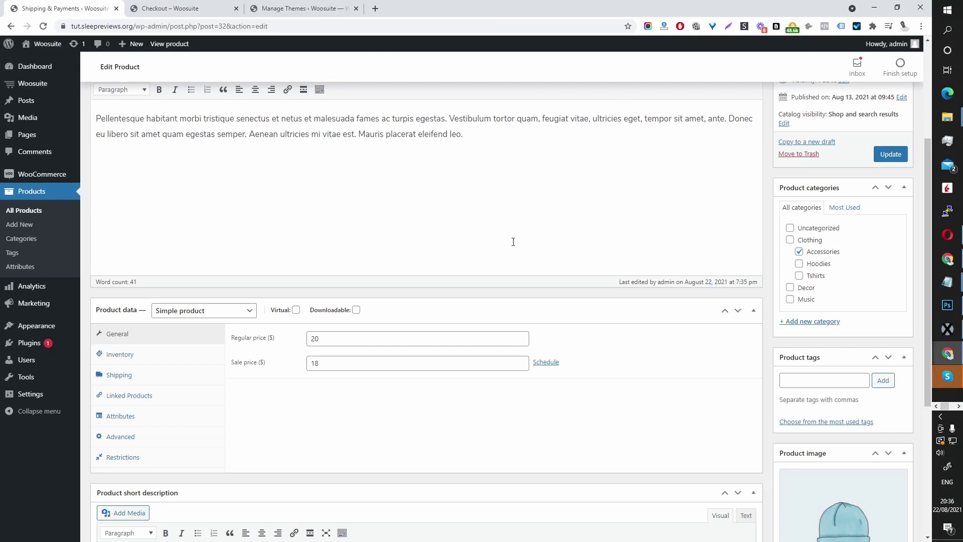
# - Add a Payment Gateways restriction to the beanie product's own restrictions
pyautogui.scroll(4, 466, 272)
pyautogui.scroll(-5, 451, 265)
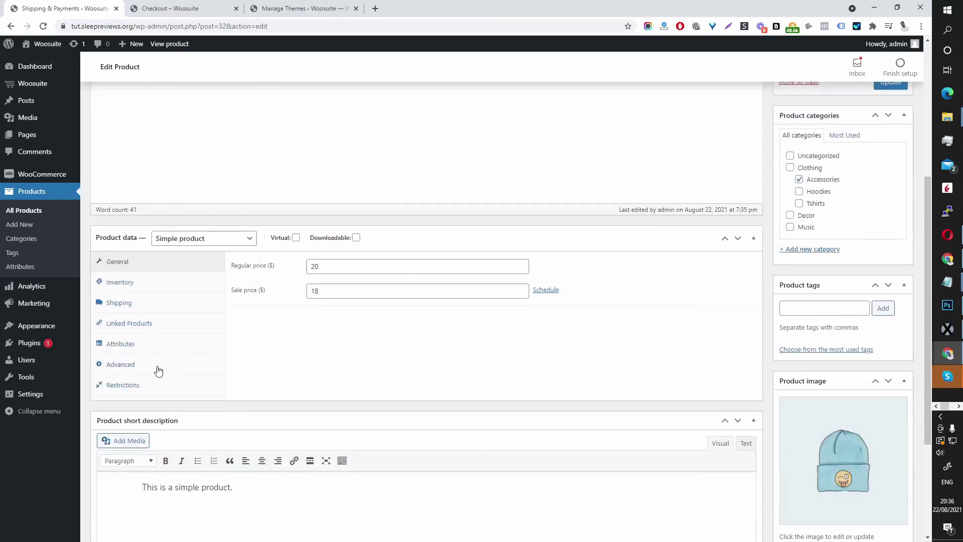
pyautogui.click(122, 390)
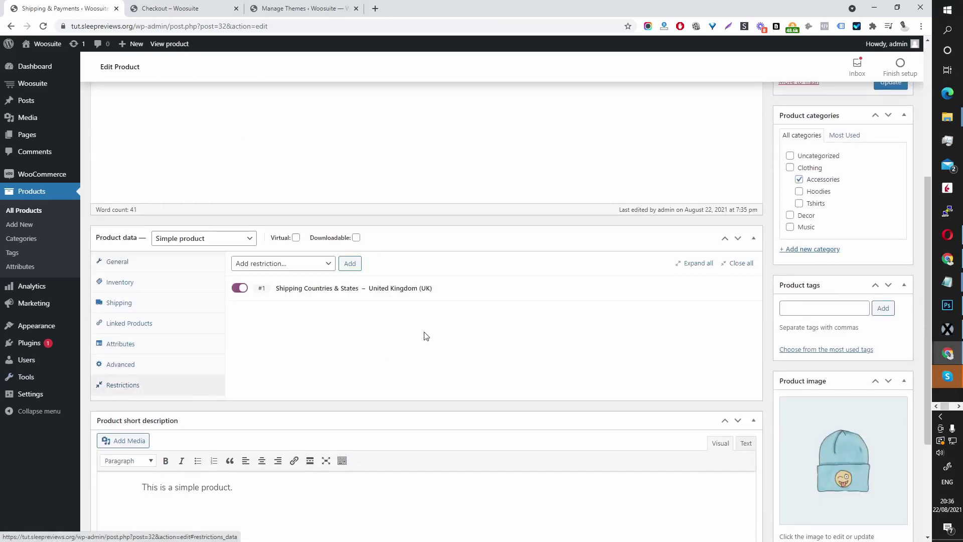
pyautogui.click(302, 262)
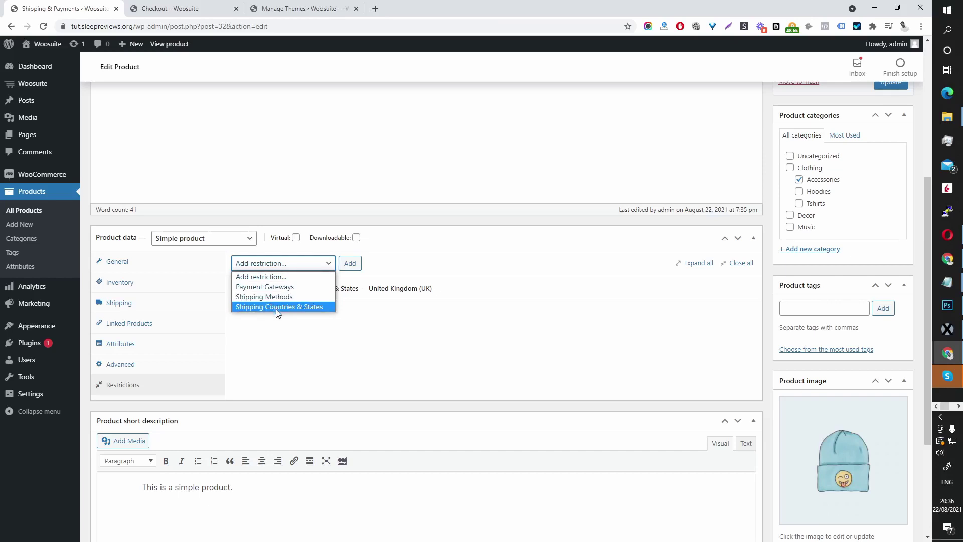
pyautogui.click(299, 286)
pyautogui.click(347, 271)
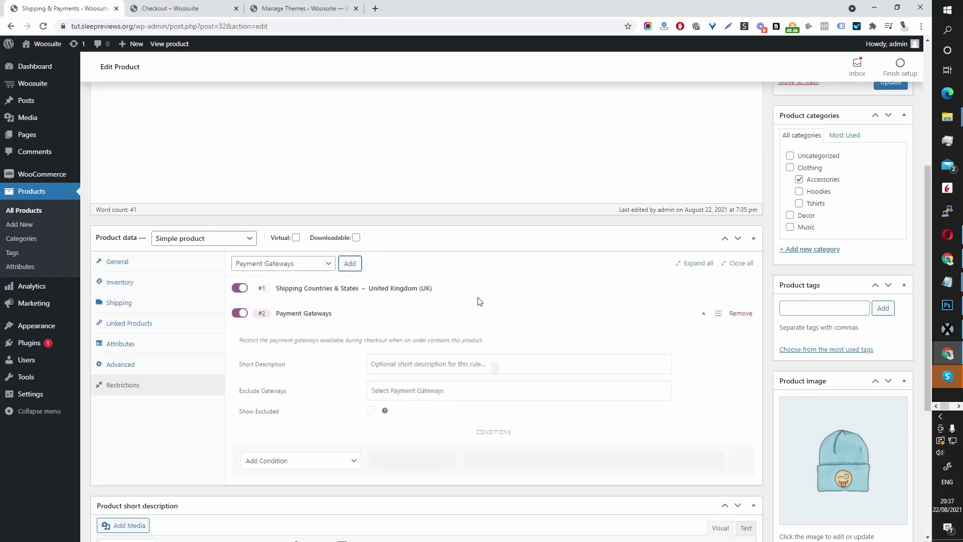
# - Exclude Check payments in the product's payment gateway restriction and enable Show Excluded
pyautogui.scroll(-3, 462, 321)
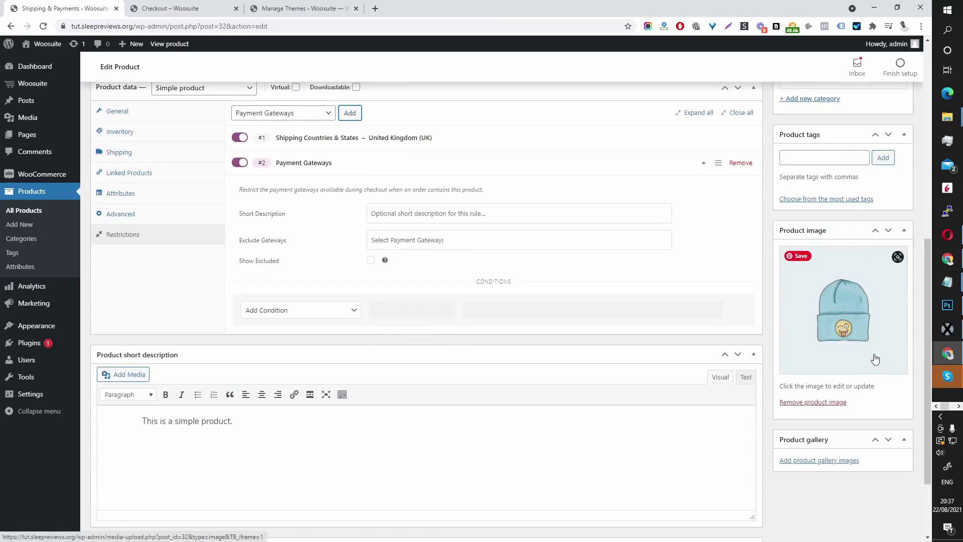
pyautogui.click(394, 240)
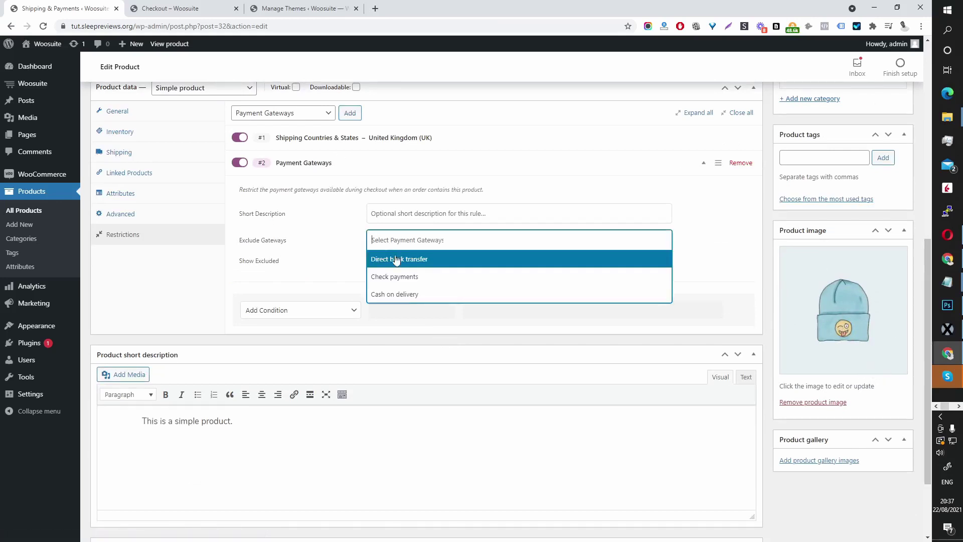
pyautogui.click(401, 277)
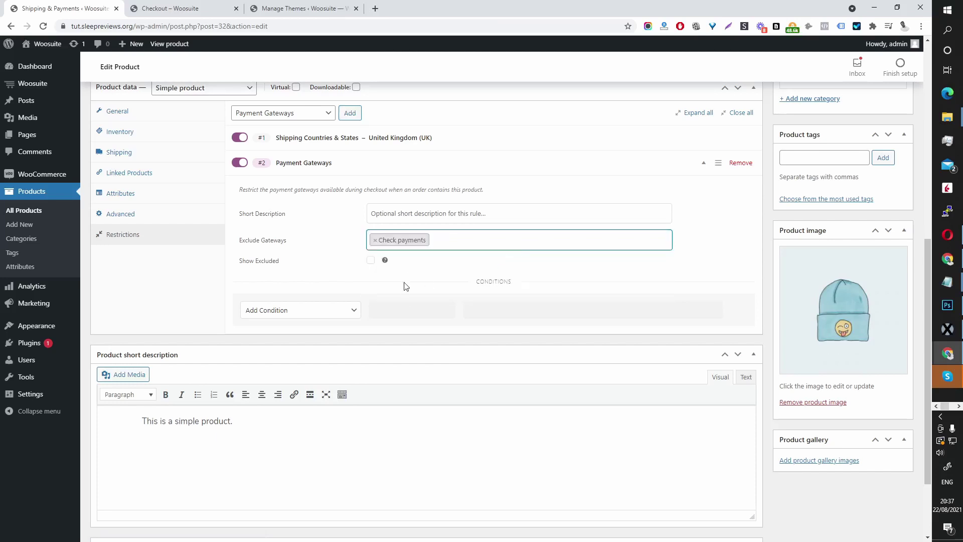
pyautogui.click(372, 261)
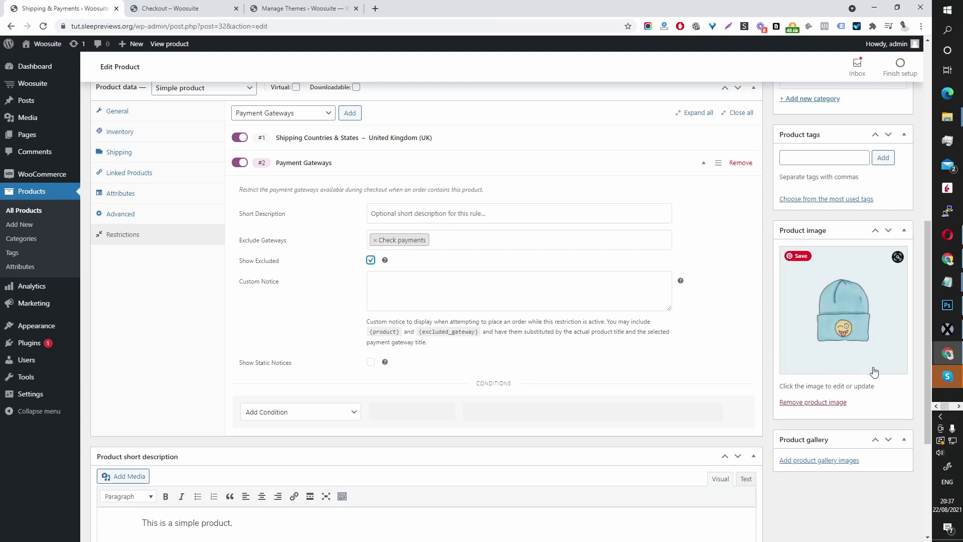
# - Add a condition to the product's payment gateway restriction and set its type to Customer Role
pyautogui.scroll(-1, 541, 246)
pyautogui.click(288, 362)
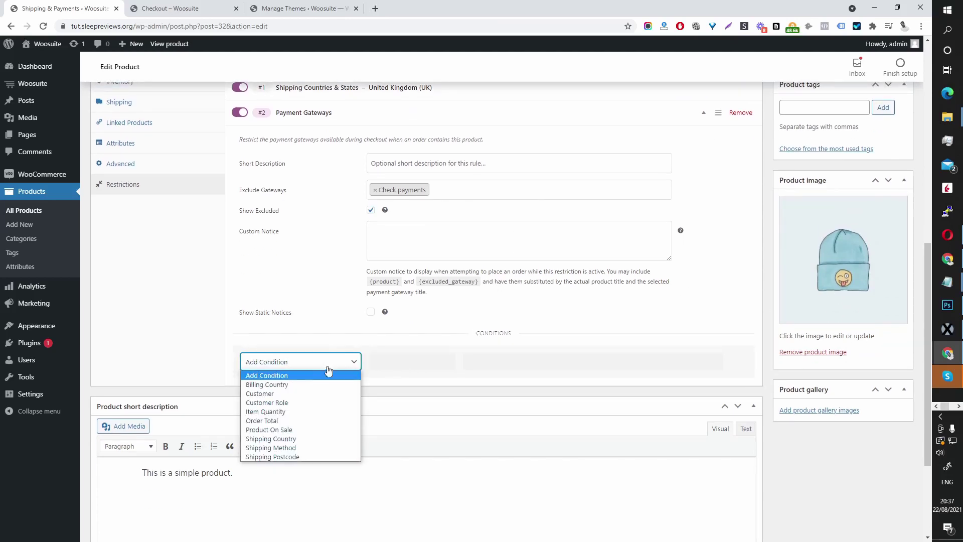
pyautogui.click(295, 393)
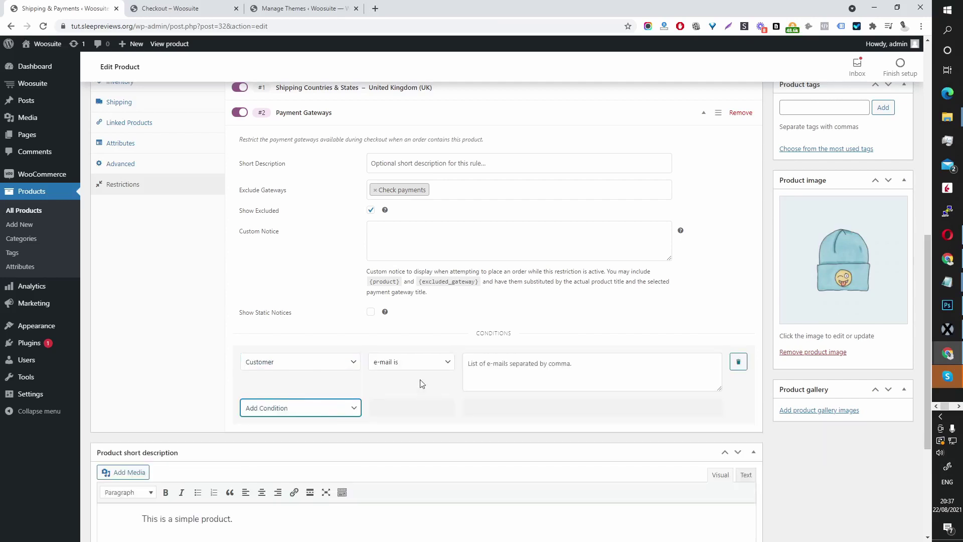
pyautogui.click(307, 367)
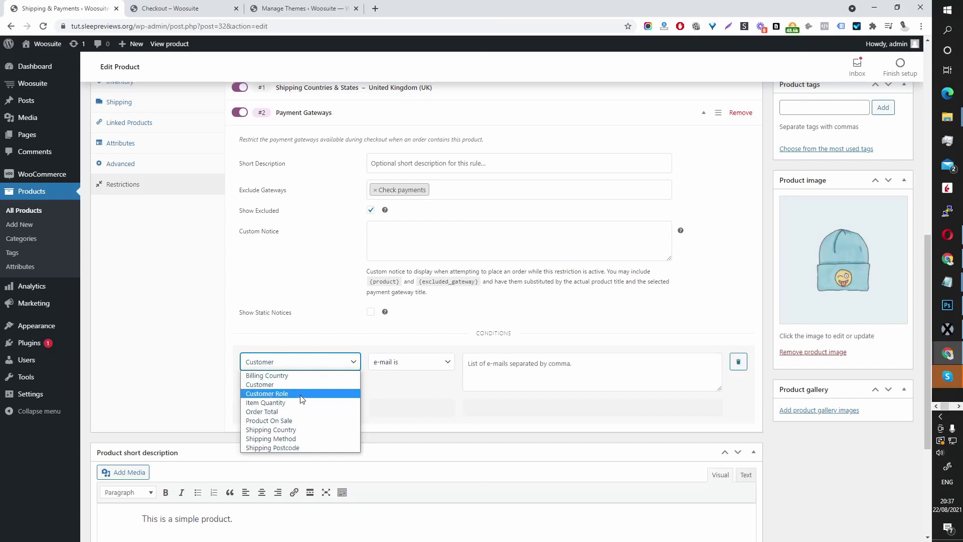
pyautogui.click(303, 393)
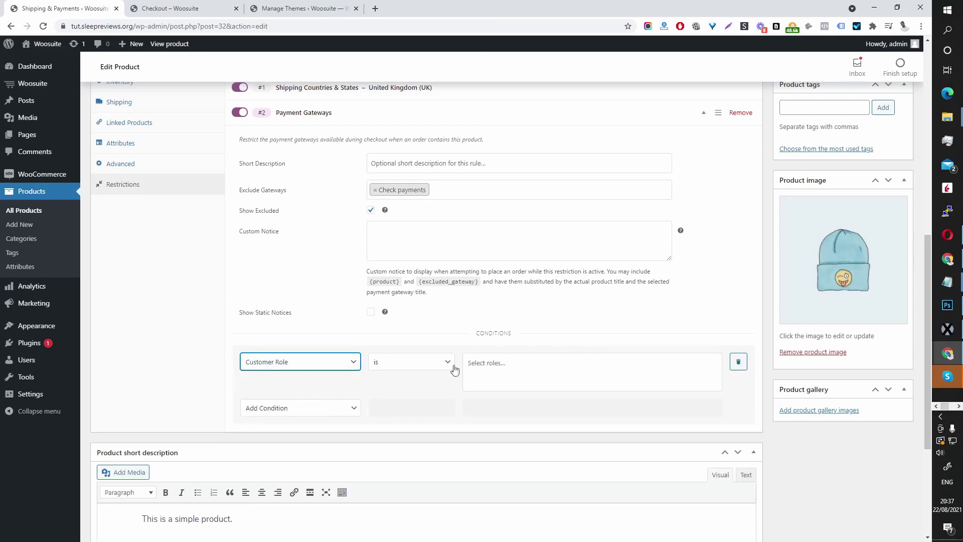